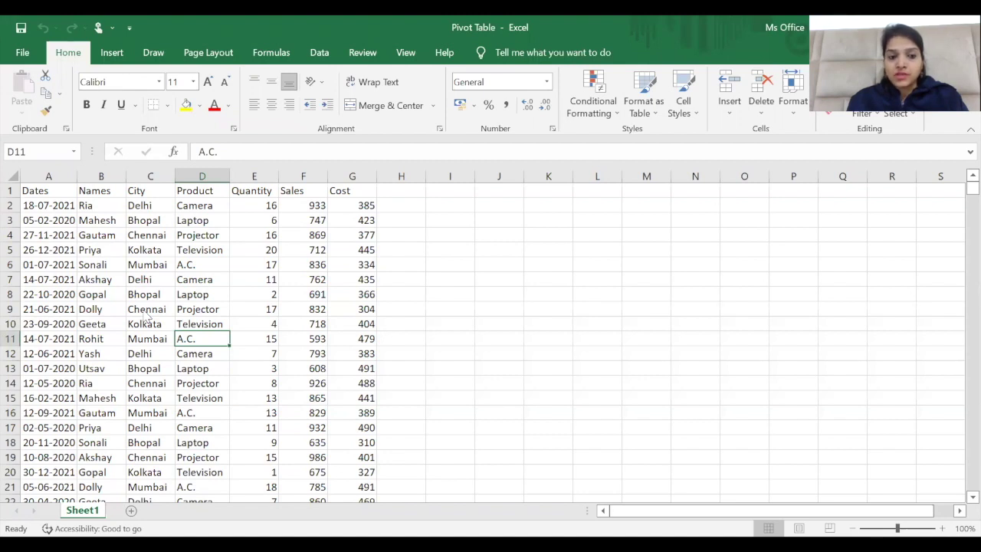
# Start creating a PivotTable from the Sheet1 data range A1:G569.
pyautogui.click(112, 54)
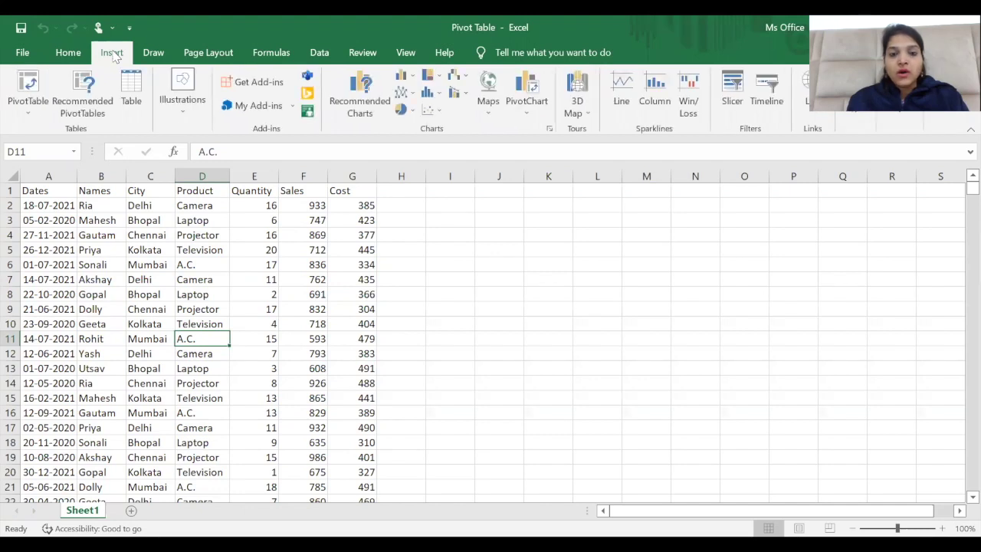
pyautogui.click(23, 88)
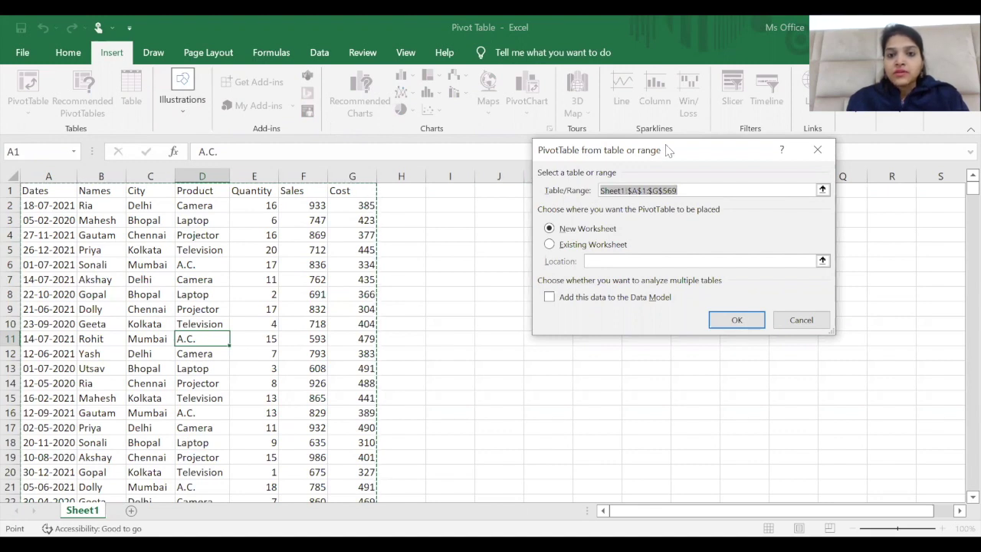
pyautogui.moveTo(667, 150); pyautogui.dragTo(598, 153)
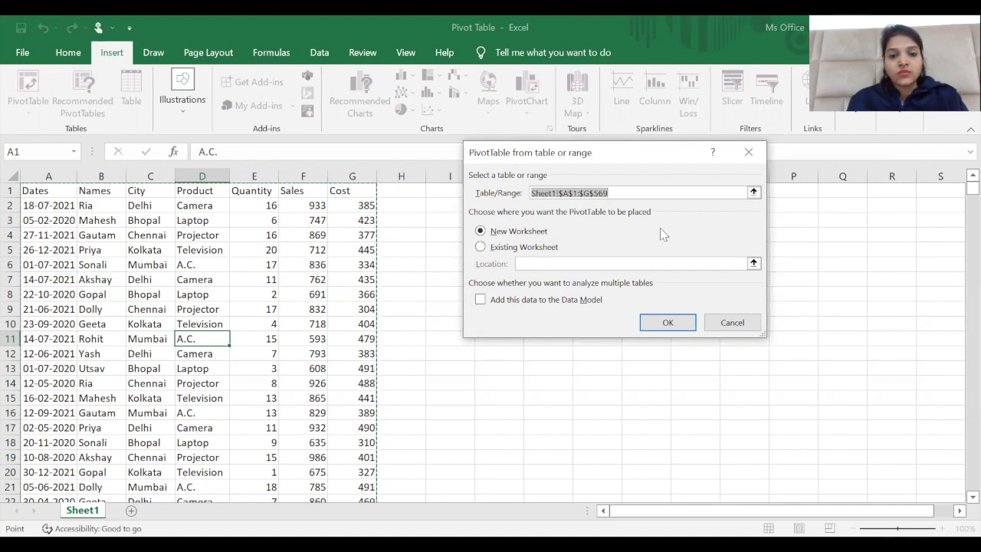
# Try placing the PivotTable on the existing worksheet at cell I2, then at K11.
pyautogui.click(479, 249)
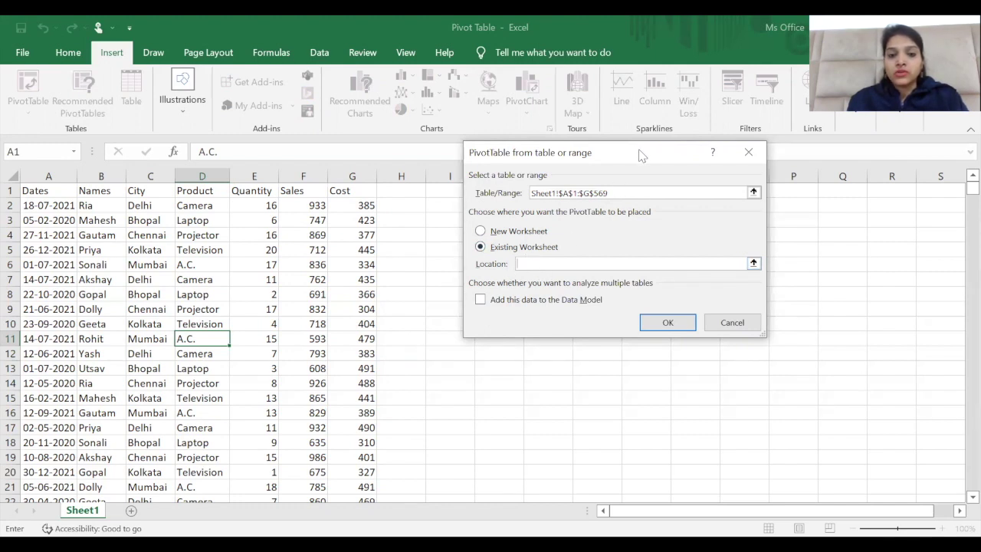
pyautogui.moveTo(642, 156); pyautogui.dragTo(696, 126)
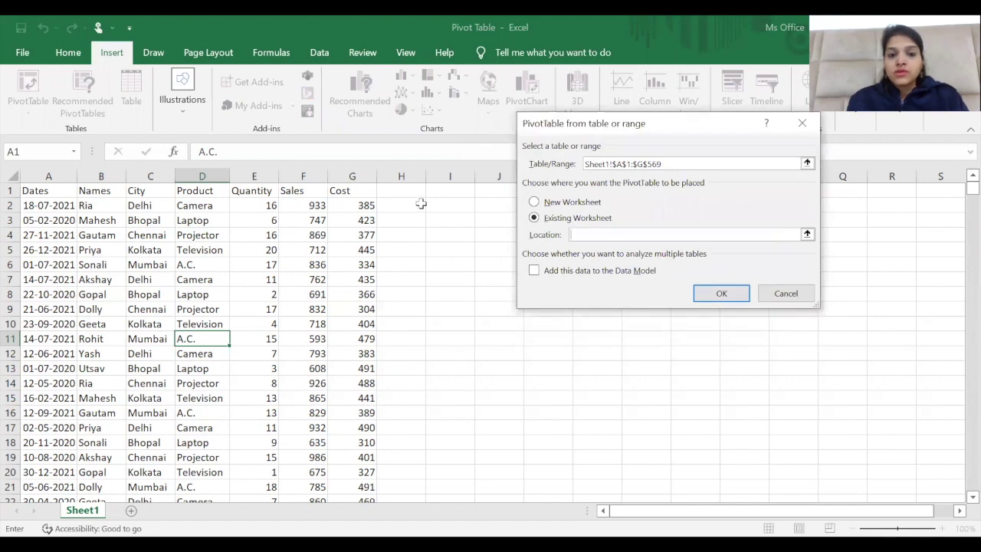
pyautogui.click(444, 204)
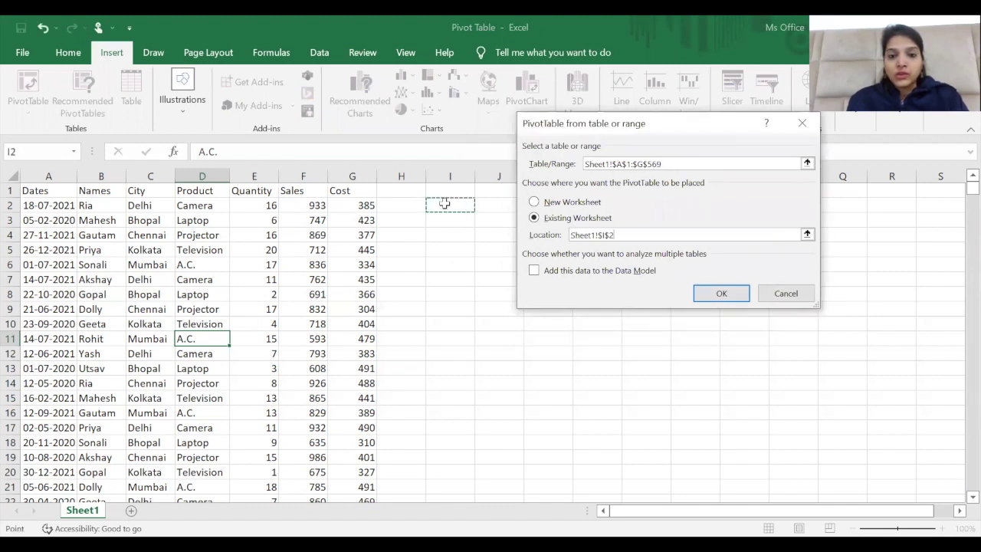
pyautogui.click(528, 340)
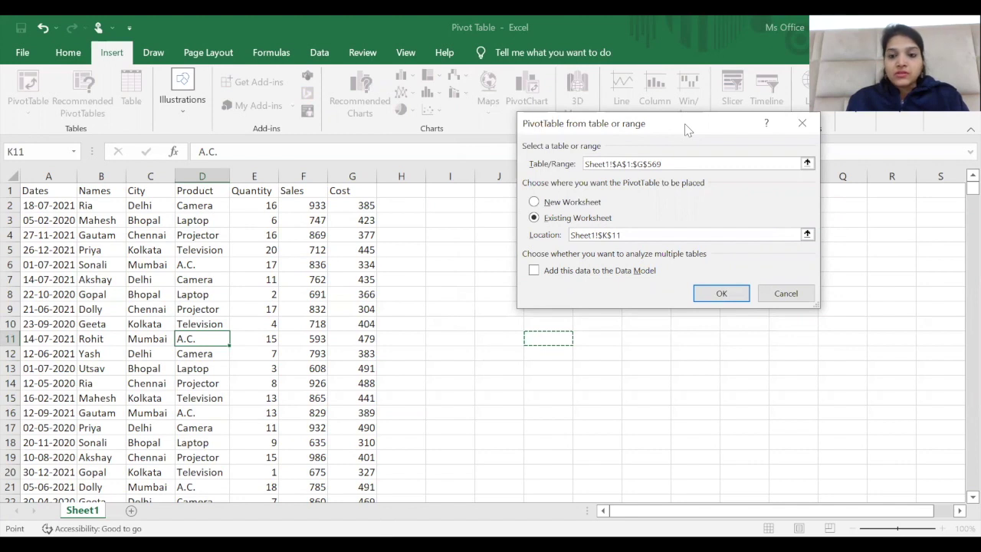
pyautogui.moveTo(686, 130); pyautogui.dragTo(652, 126)
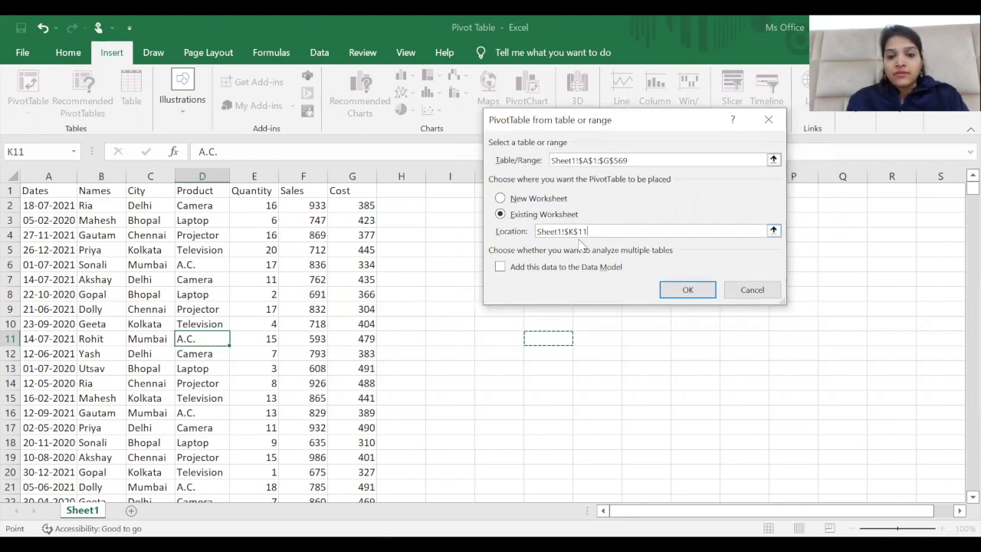
# Create the PivotTable on a new worksheet and select its placeholder to bring up the field list.
pyautogui.click(499, 200)
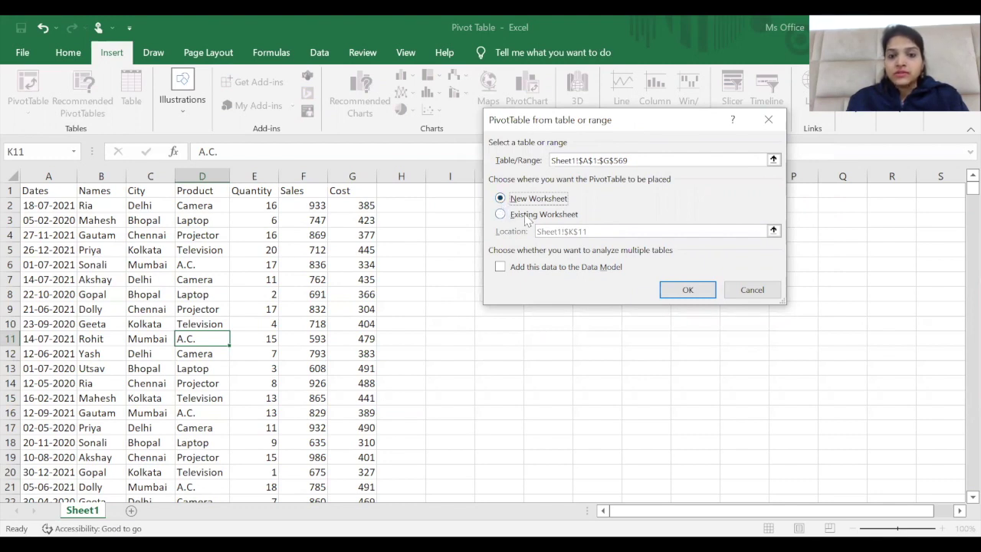
pyautogui.click(685, 290)
pyautogui.click(684, 290)
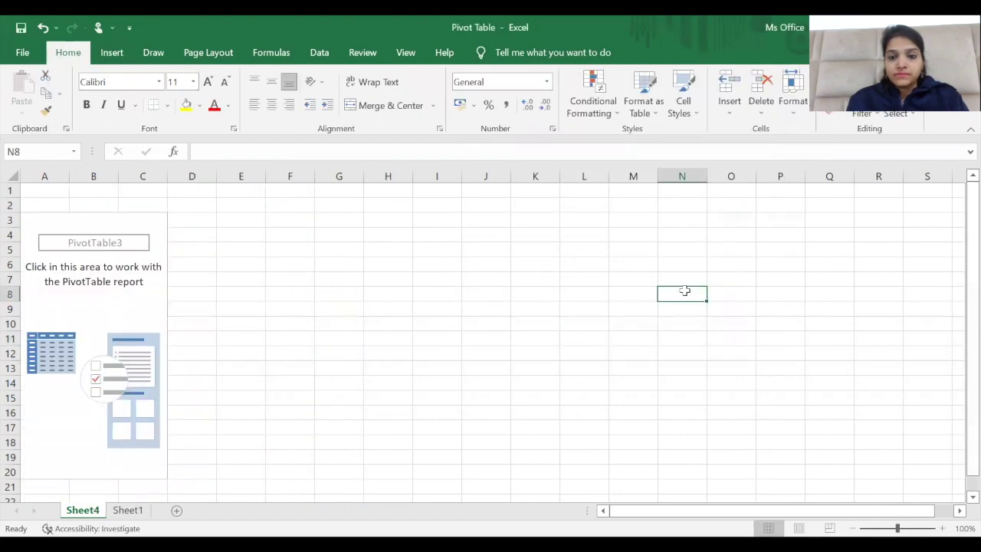
pyautogui.click(76, 300)
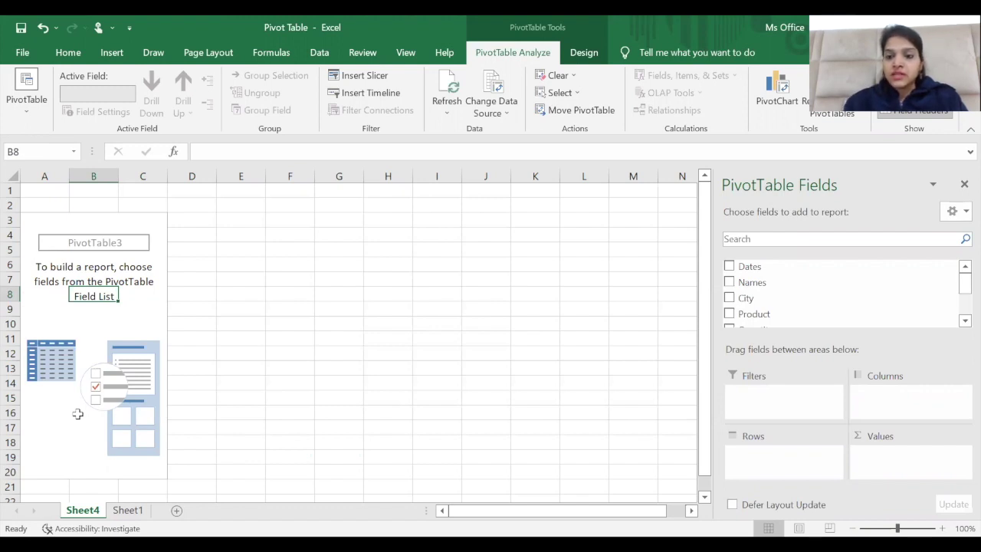
# Lay out the PivotTable with City as rows, Product as columns and the sum of Sales as values.
pyautogui.click(964, 321)
pyautogui.click(963, 321)
pyautogui.click(963, 321)
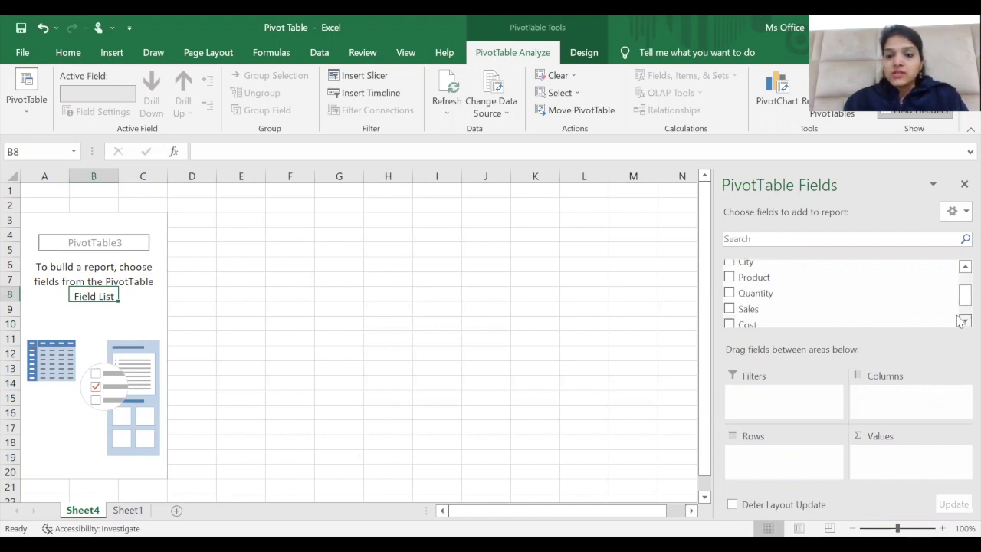
pyautogui.click(963, 322)
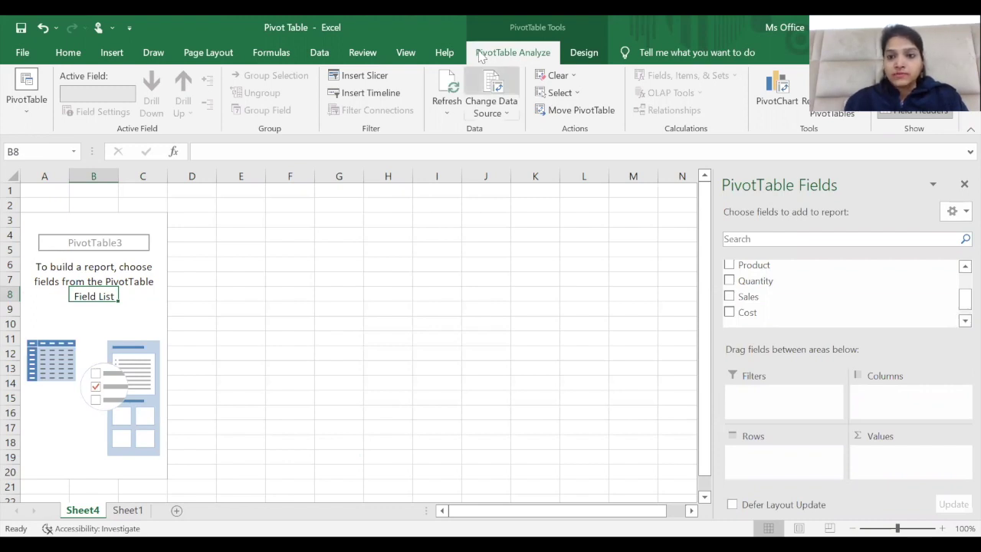
pyautogui.moveTo(745, 273); pyautogui.dragTo(764, 463)
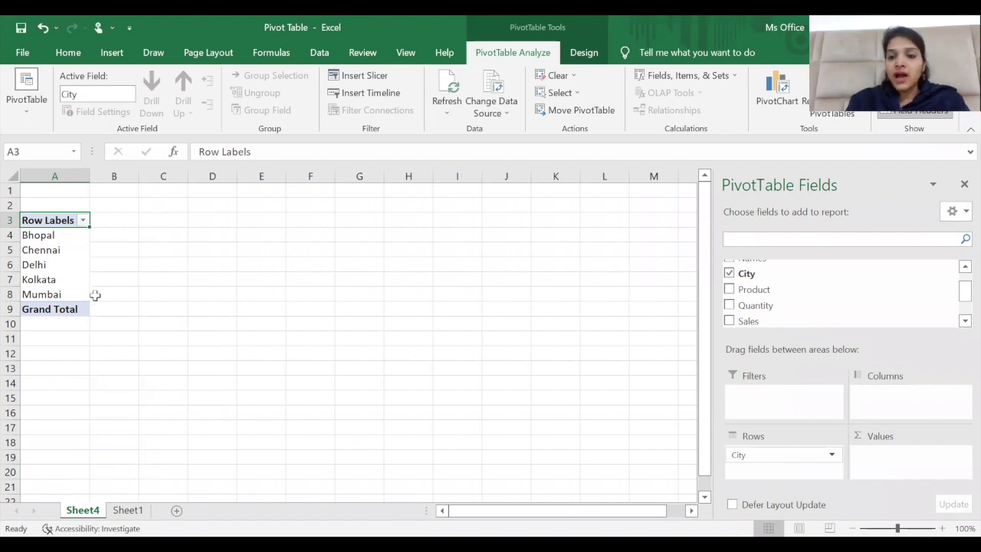
pyautogui.moveTo(754, 289); pyautogui.dragTo(890, 415)
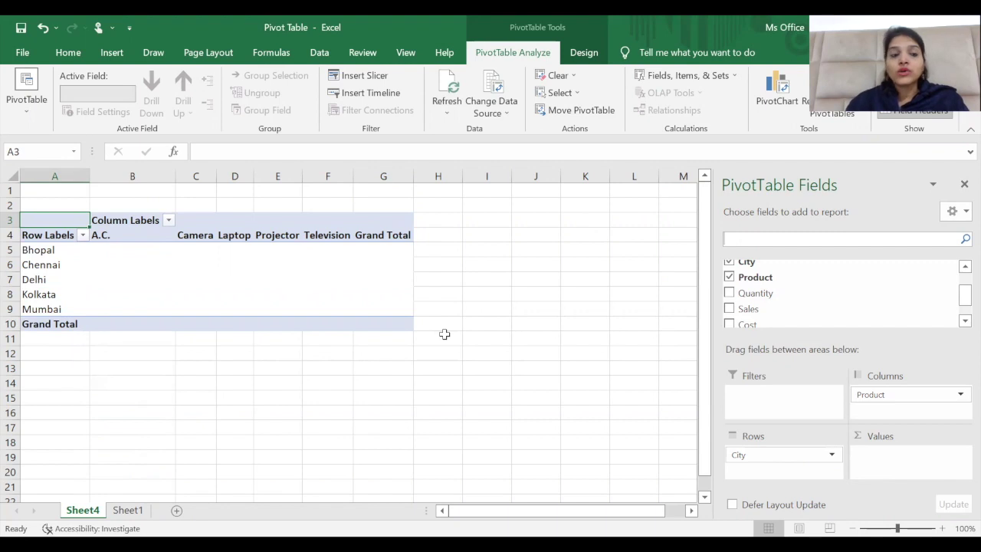
pyautogui.scroll(-1, 766, 306)
pyautogui.moveTo(748, 283); pyautogui.dragTo(895, 466)
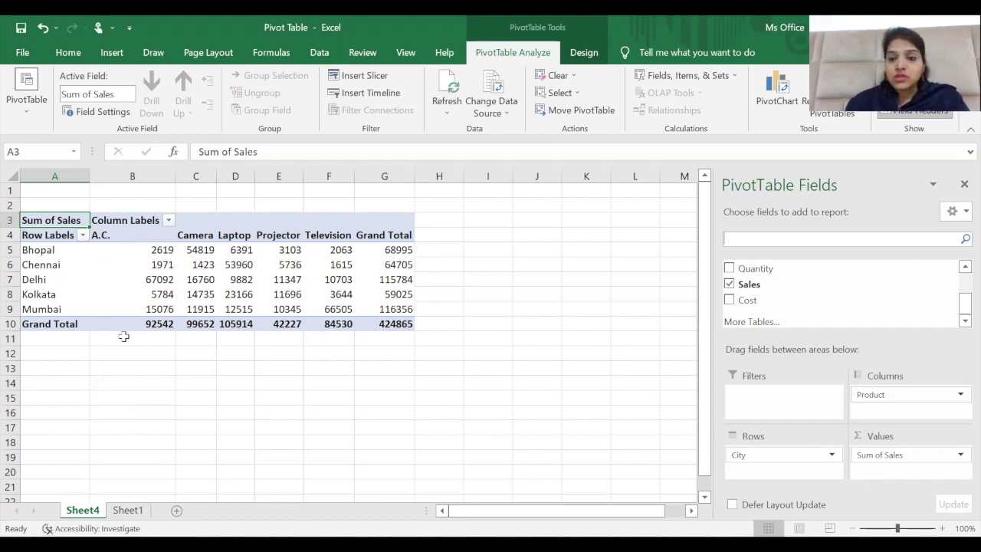
# Replace Sales with Cost in the PivotTable values and swap the City and Product fields between rows and columns.
pyautogui.moveTo(747, 300); pyautogui.dragTo(886, 476)
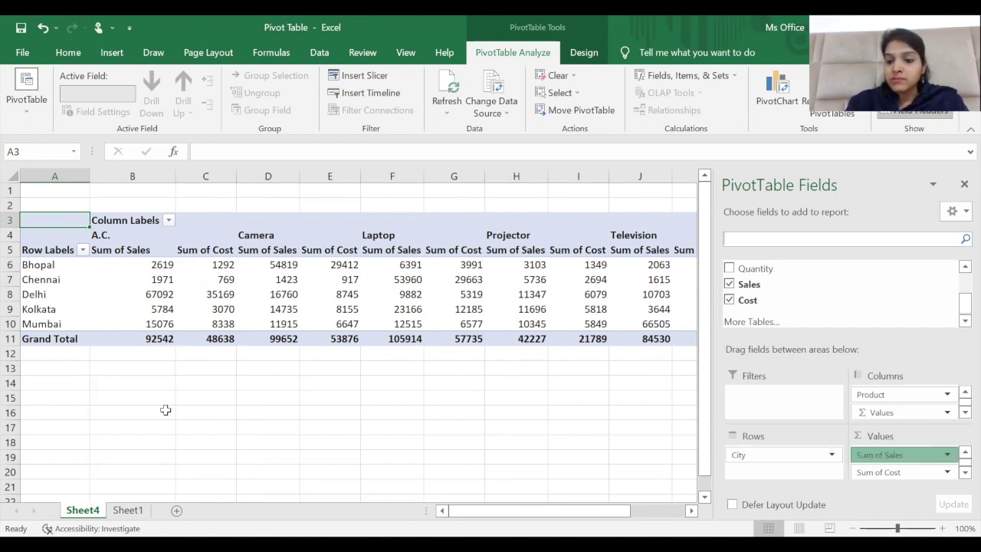
pyautogui.moveTo(903, 454); pyautogui.dragTo(832, 285)
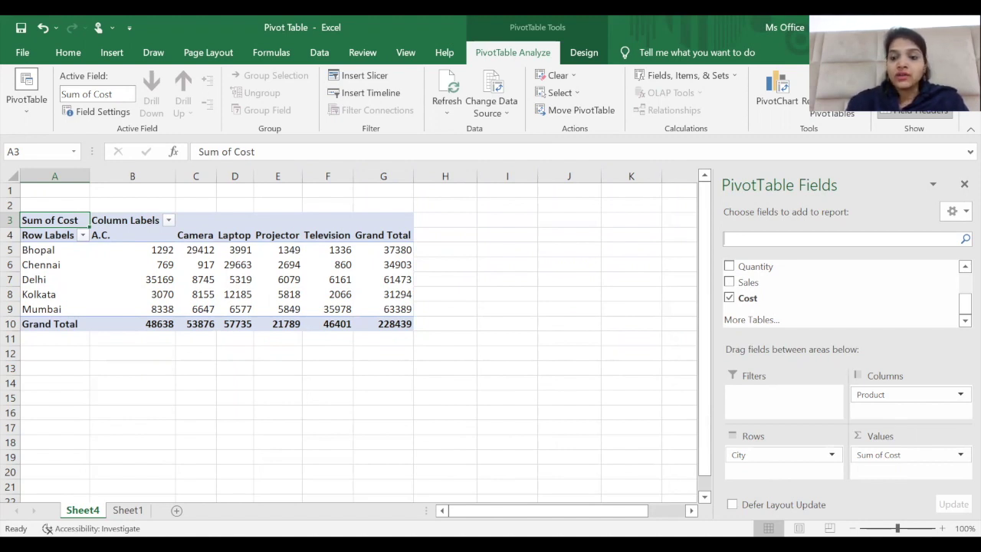
pyautogui.moveTo(871, 394); pyautogui.dragTo(892, 411)
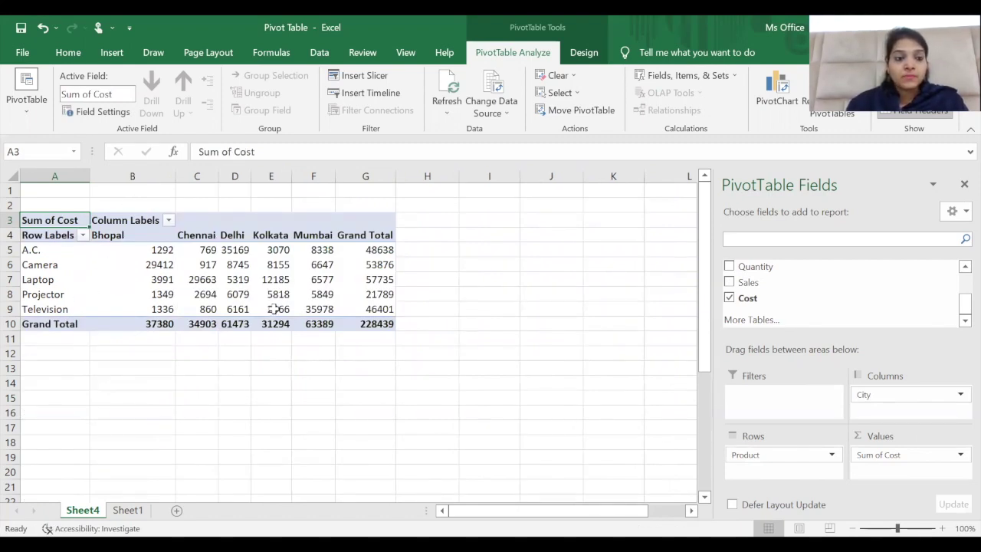
# Extract the source records behind the Bhopal A.C. cost to a new sheet and select their Cost values to check the sum.
pyautogui.moveTo(274, 309)
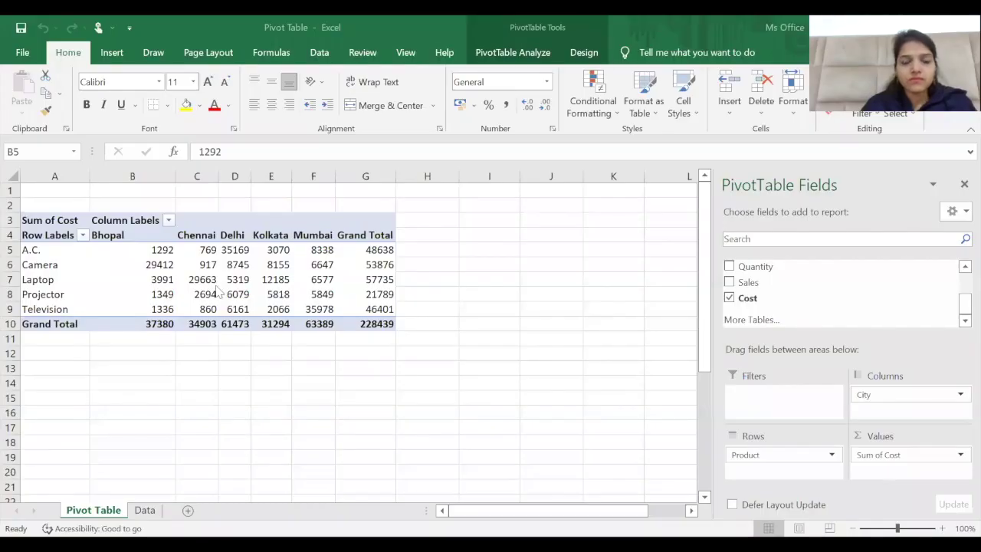
pyautogui.click(146, 253)
pyautogui.doubleClick(145, 252)
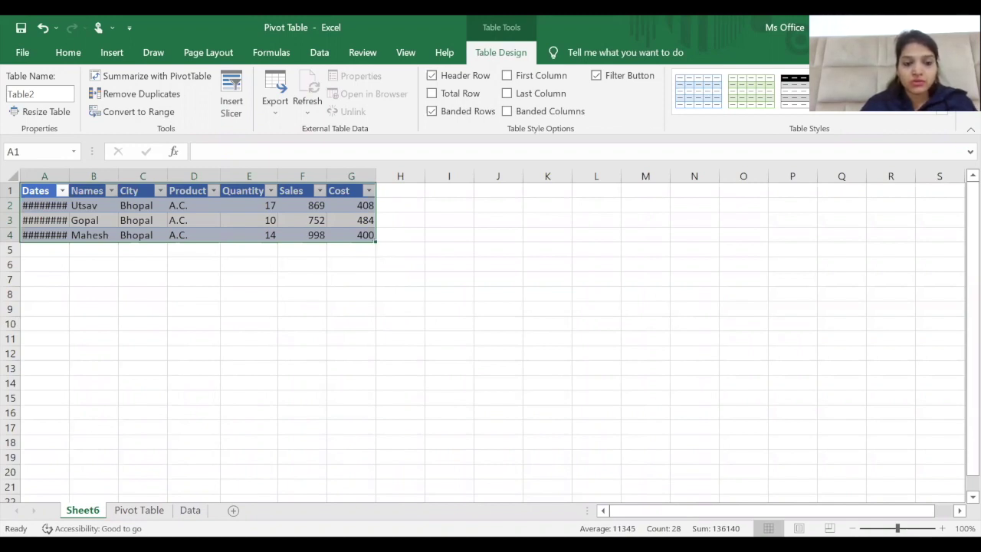
pyautogui.click(361, 204)
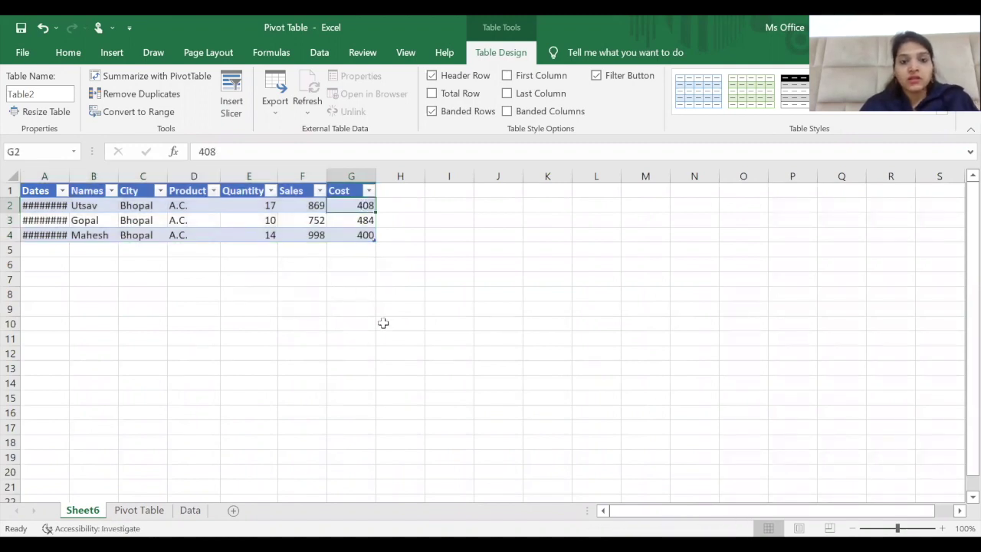
pyautogui.hotkey('ctrl', 'shift', 'Down')
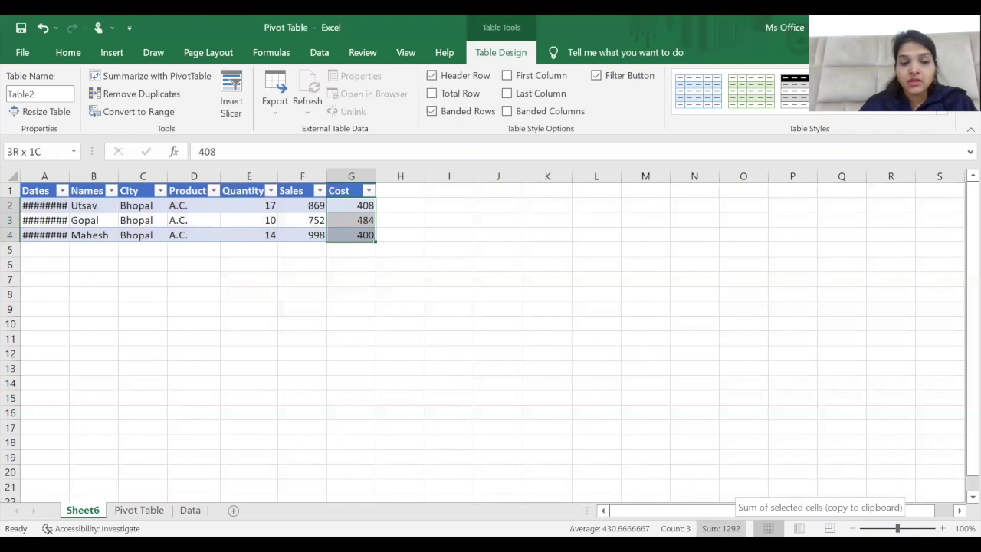
# Return to the Pivot Table sheet and extract the source records behind the Kolkata Camera cost to a new sheet.
pyautogui.click(139, 510)
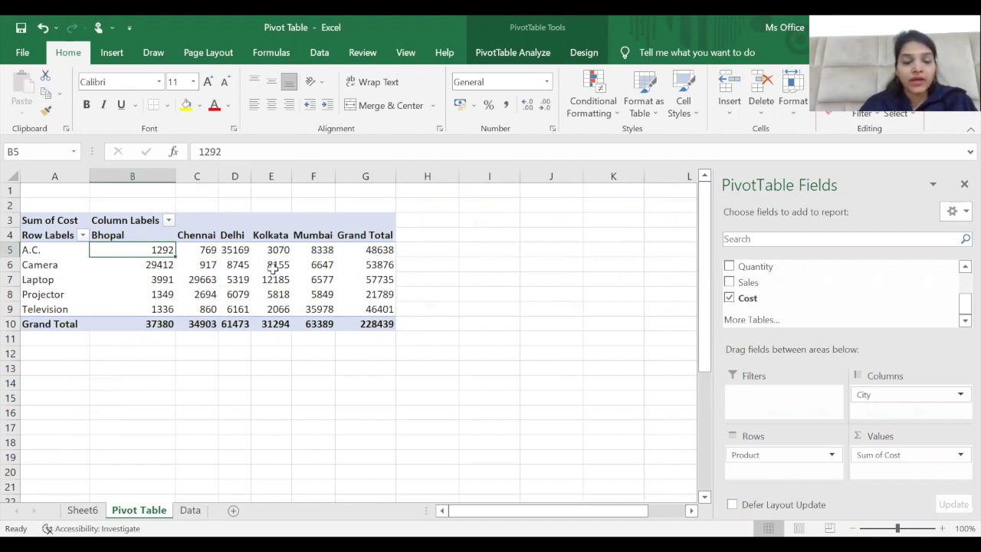
pyautogui.moveTo(273, 269)
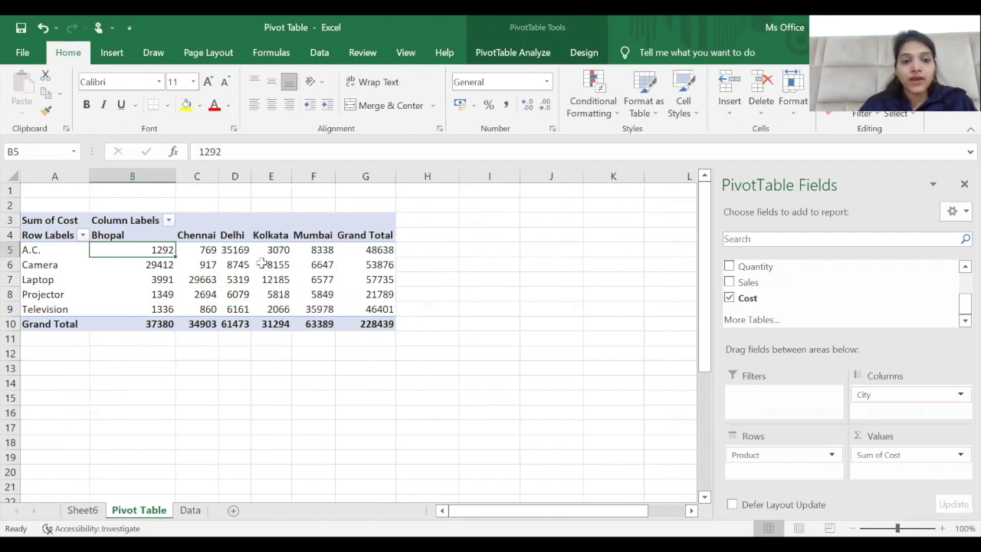
pyautogui.doubleClick(261, 263)
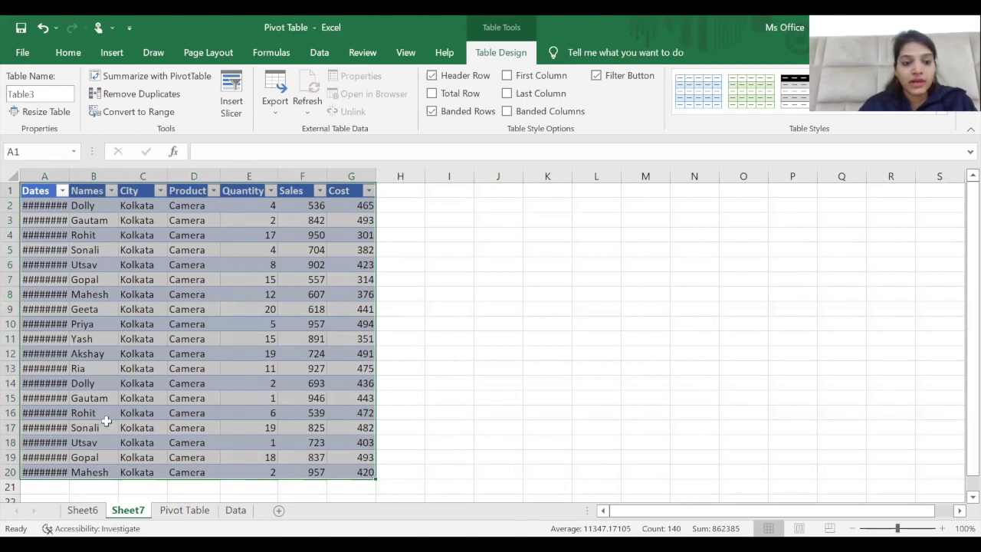
# Return to the Pivot Table sheet and remove Product, City and Cost from the PivotTable layout.
pyautogui.click(184, 509)
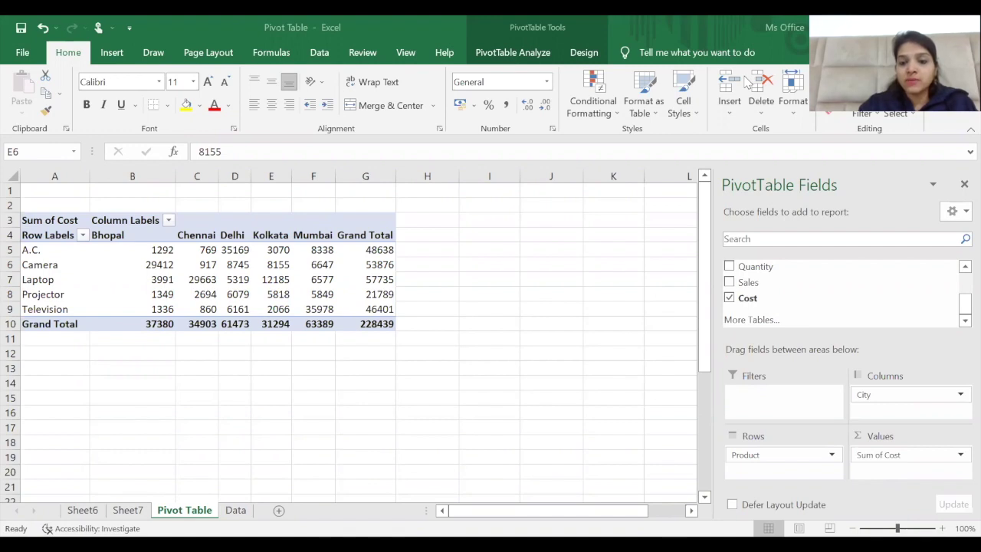
pyautogui.moveTo(782, 455); pyautogui.dragTo(829, 300)
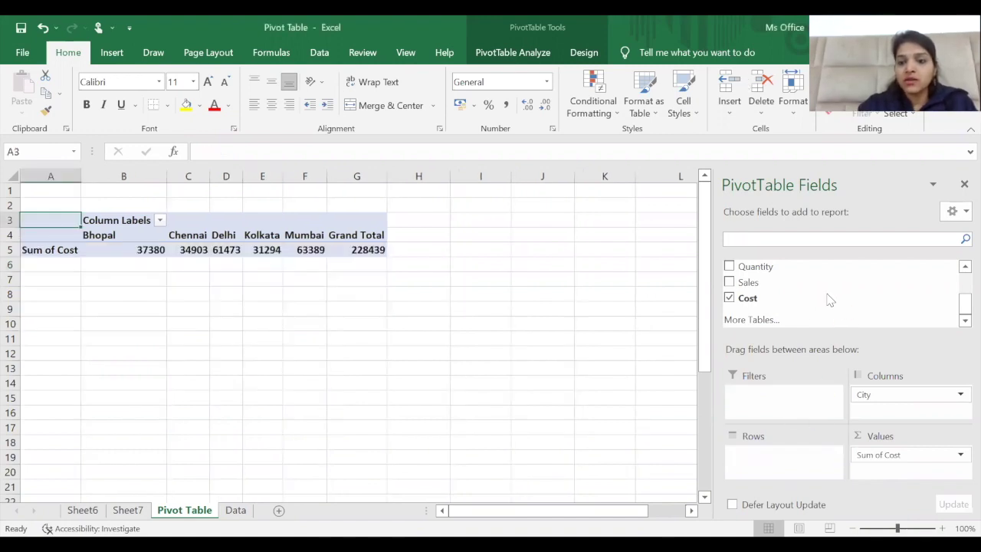
pyautogui.moveTo(908, 394); pyautogui.dragTo(905, 285)
pyautogui.moveTo(878, 454); pyautogui.dragTo(885, 272)
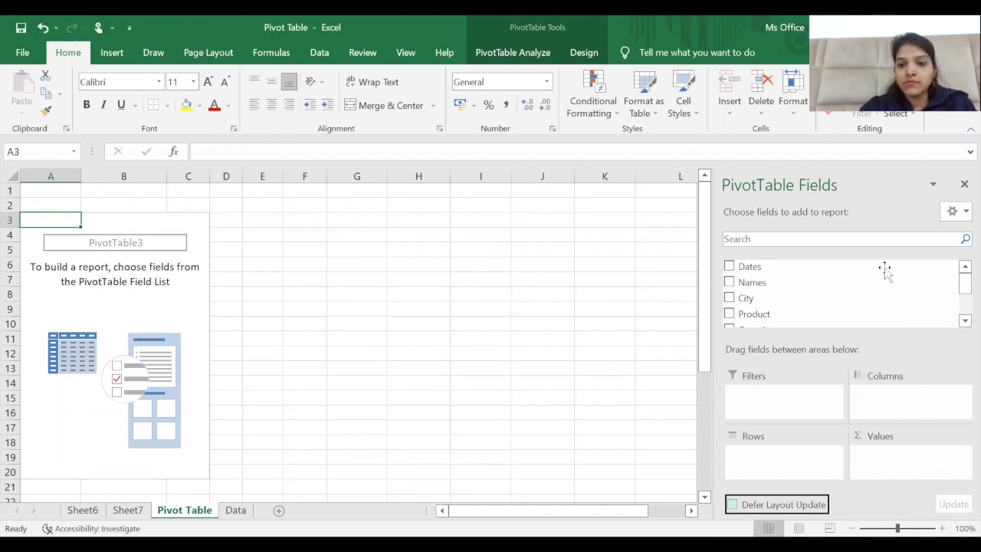
# Lay out summed Sales with Names as columns and City as rows, and swap these two fields between rows and columns.
pyautogui.rightClick(761, 283)
pyautogui.moveTo(761, 285); pyautogui.dragTo(905, 412)
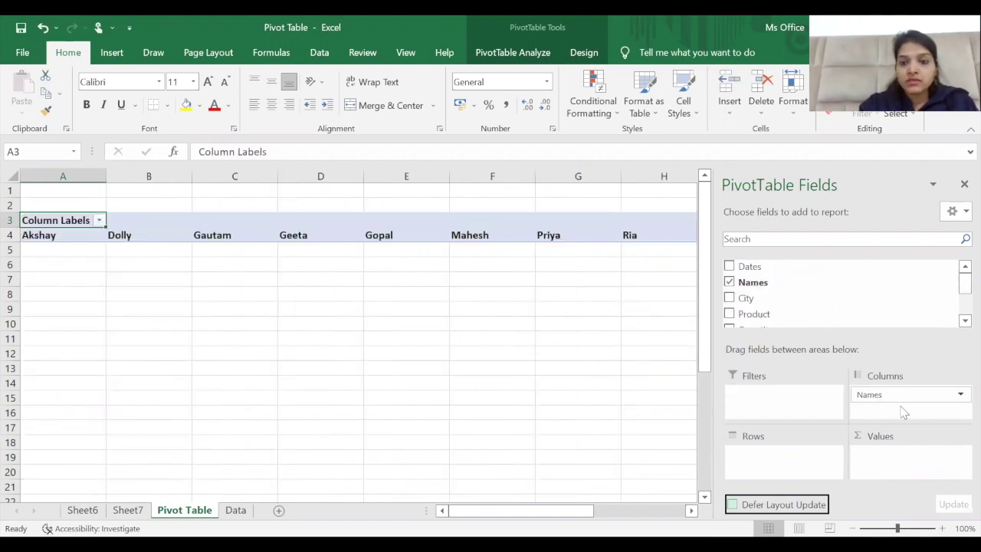
pyautogui.moveTo(747, 298); pyautogui.dragTo(759, 472)
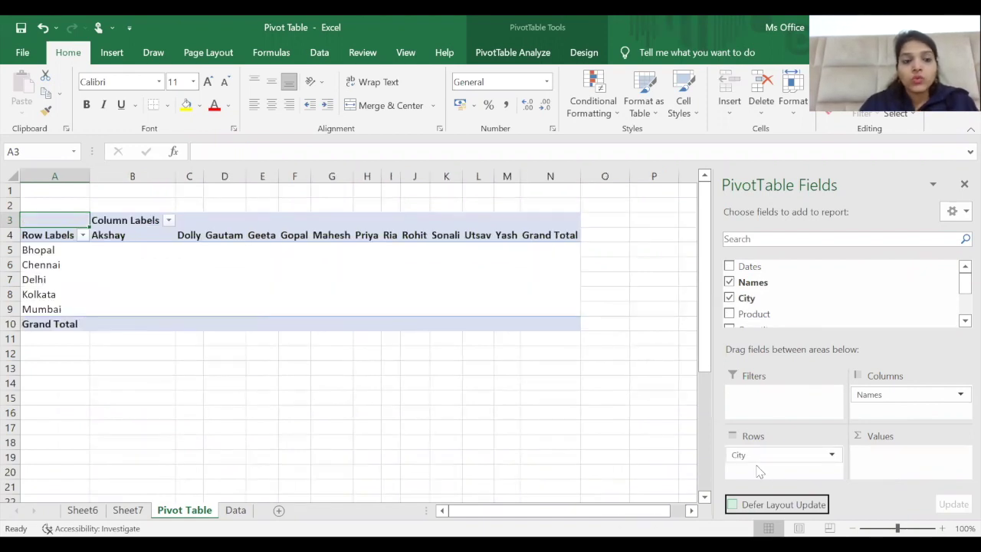
pyautogui.scroll(-2, 767, 299)
pyautogui.moveTo(749, 285); pyautogui.dragTo(891, 464)
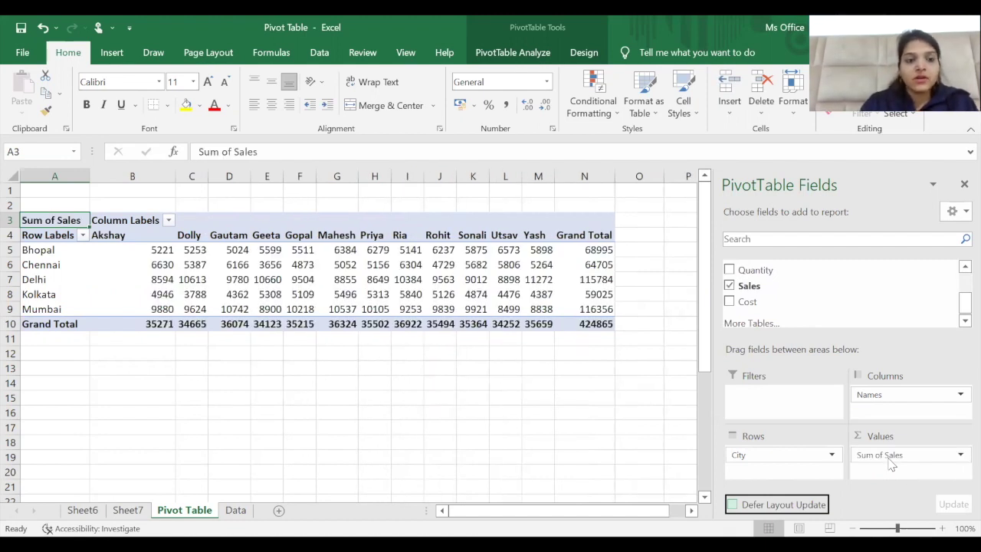
pyautogui.moveTo(874, 394); pyautogui.dragTo(778, 472)
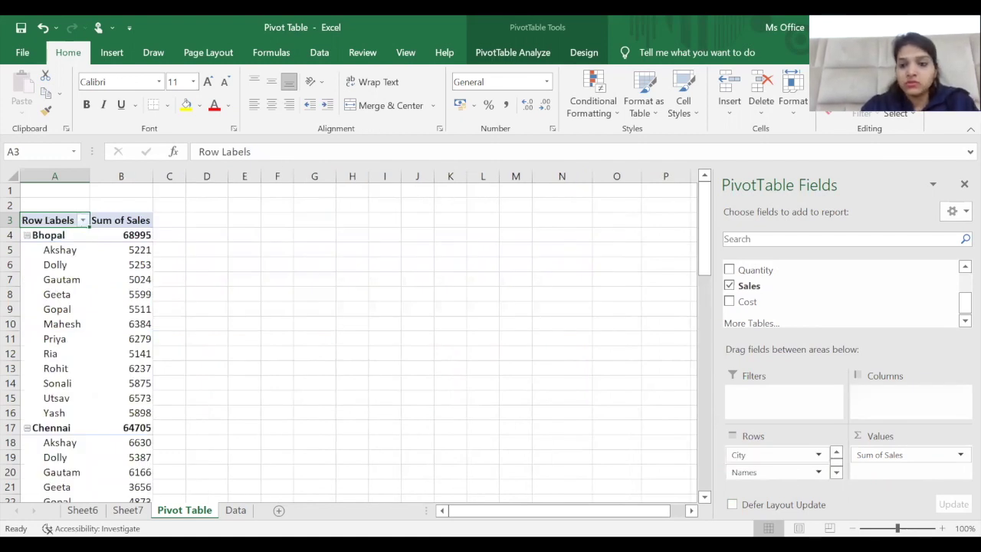
pyautogui.moveTo(790, 456); pyautogui.dragTo(896, 402)
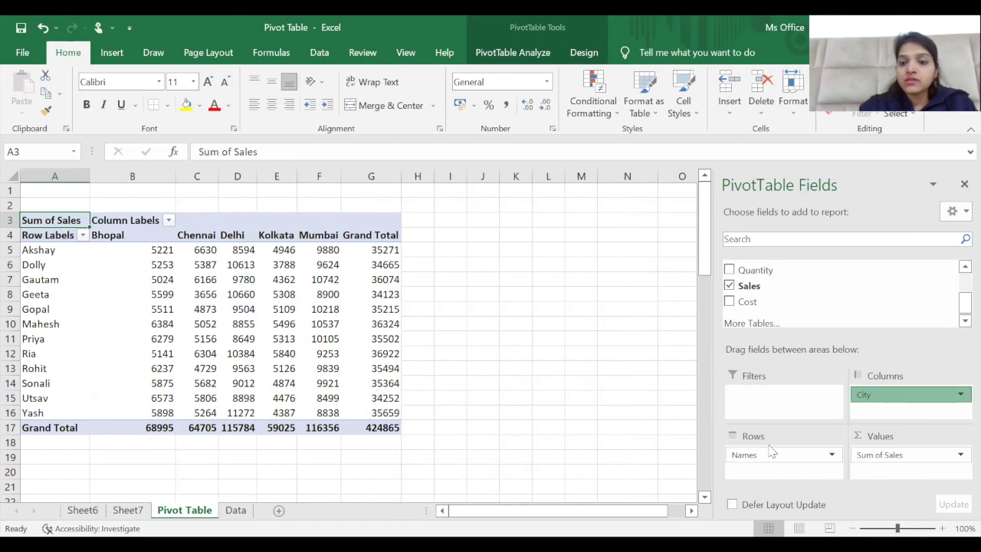
# Clear City, Sales and Names from the PivotTable layout.
pyautogui.moveTo(866, 284); pyautogui.dragTo(868, 303)
pyautogui.moveTo(909, 454); pyautogui.dragTo(863, 278)
pyautogui.moveTo(789, 454); pyautogui.dragTo(805, 291)
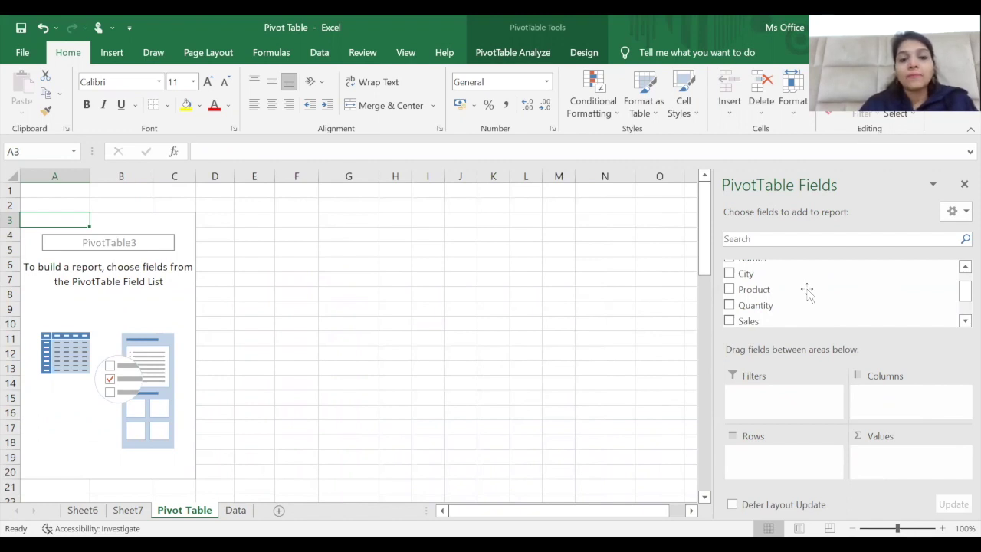
# Lay out the PivotTable with City as rows, the count of City as values and Names as columns.
pyautogui.scroll(1, 801, 288)
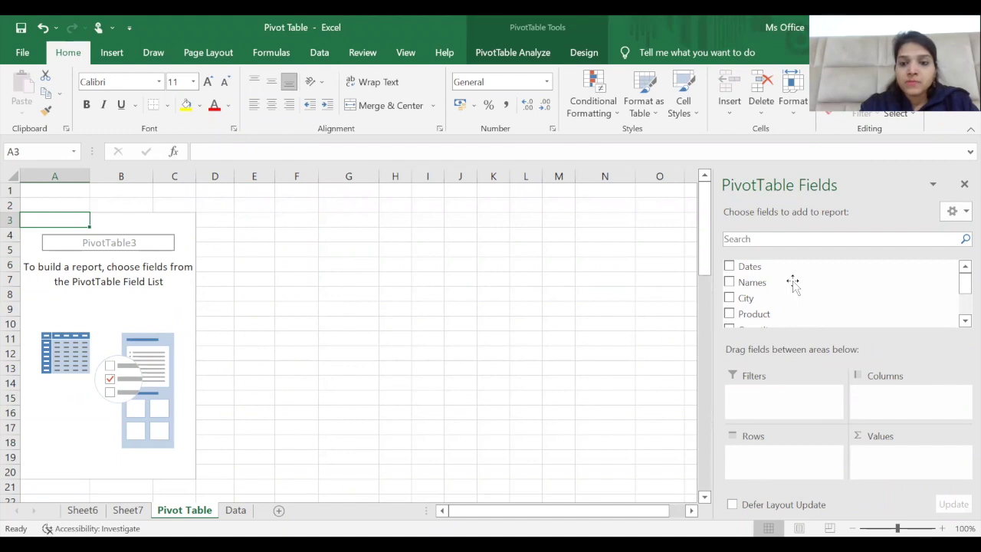
pyautogui.rightClick(750, 299)
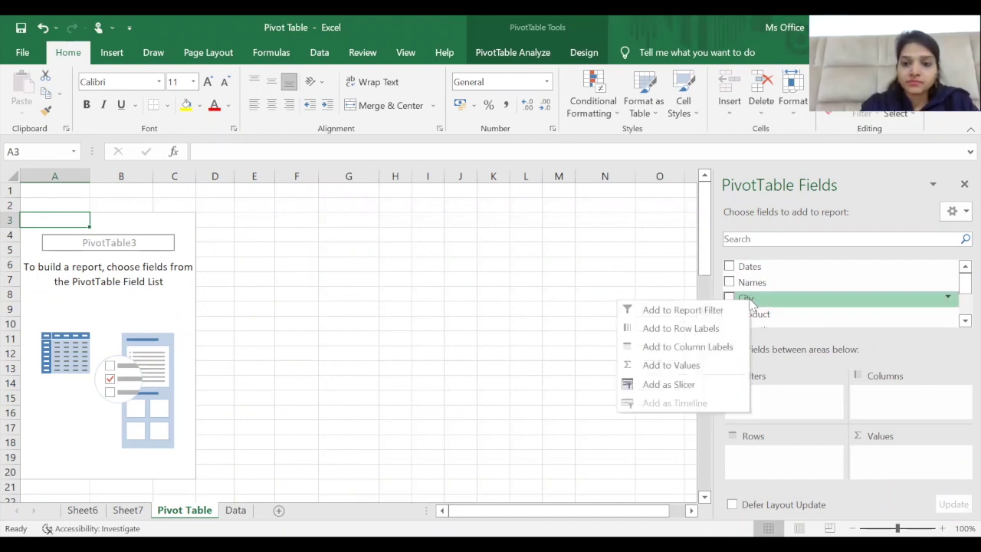
pyautogui.rightClick(789, 300)
pyautogui.rightClick(803, 300)
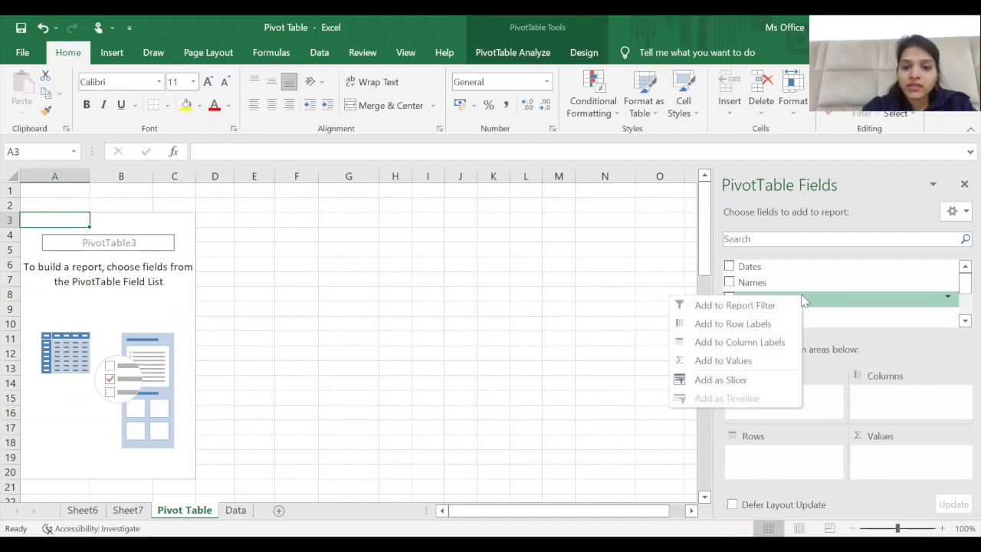
pyautogui.click(770, 467)
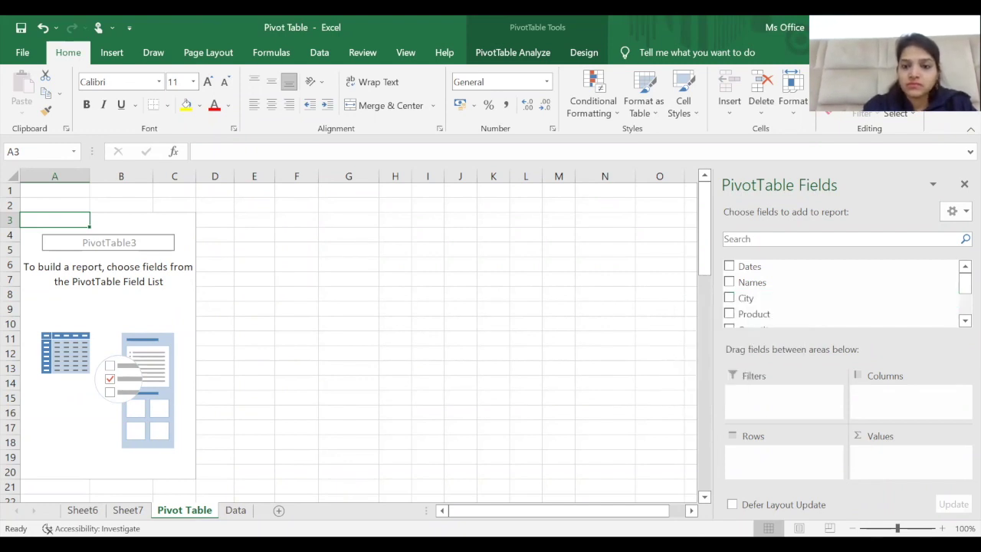
pyautogui.moveTo(790, 295); pyautogui.dragTo(773, 469)
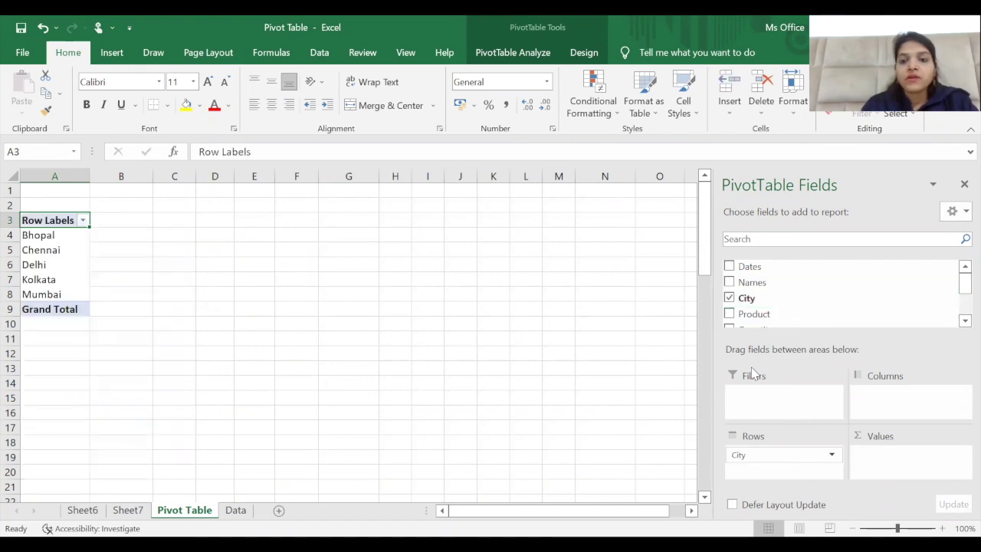
pyautogui.moveTo(763, 298)
pyautogui.mouseDown()
pyautogui.moveTo(893, 455)
pyautogui.moveTo(897, 473)
pyautogui.moveTo(881, 456)
pyautogui.mouseUp()
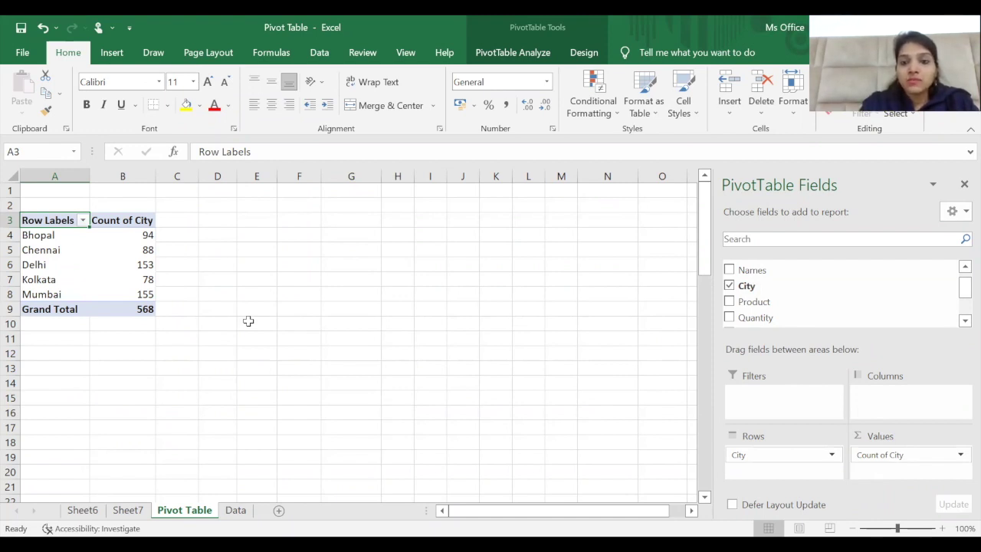
pyautogui.moveTo(752, 270); pyautogui.dragTo(891, 417)
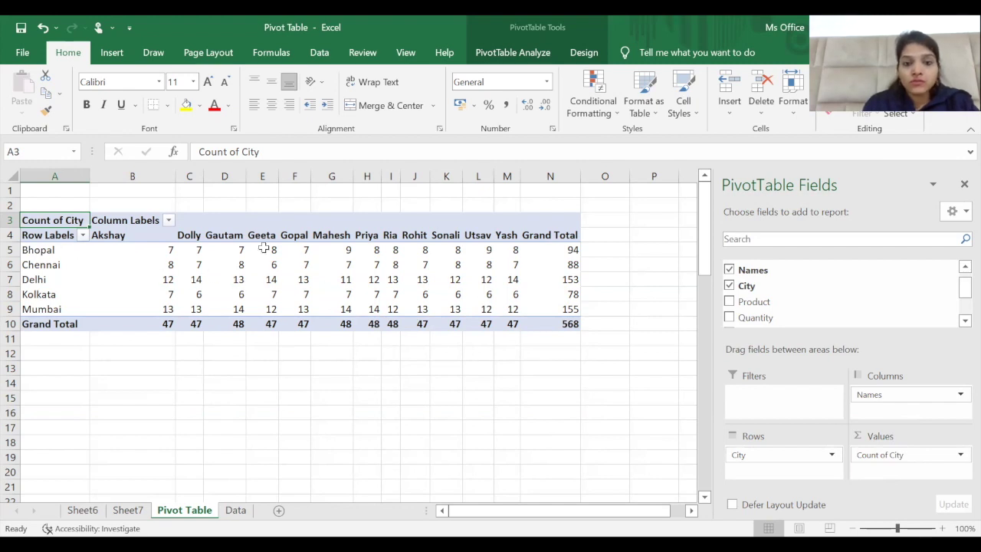
pyautogui.moveTo(573, 253)
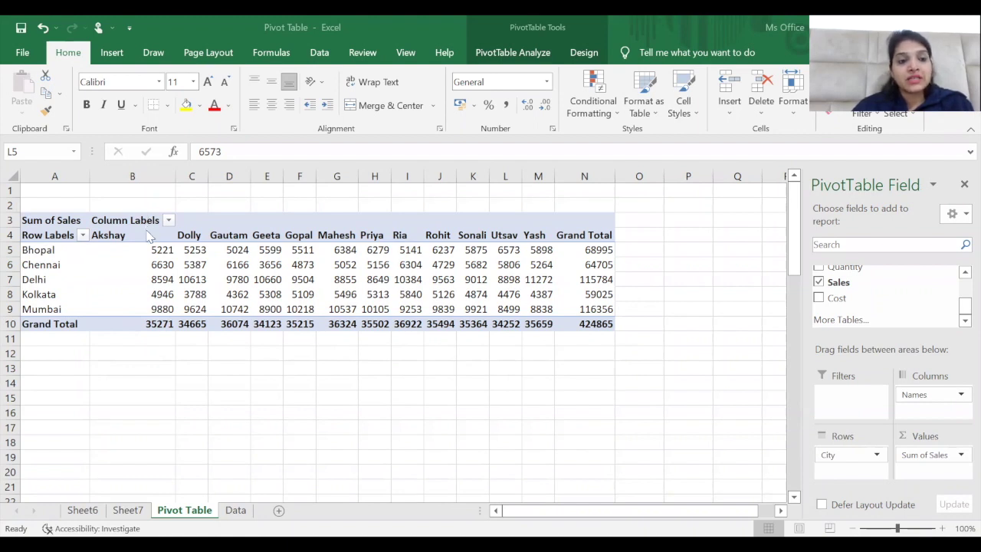
# Change the PivotTable's report layout to Outline Form.
pyautogui.click(222, 400)
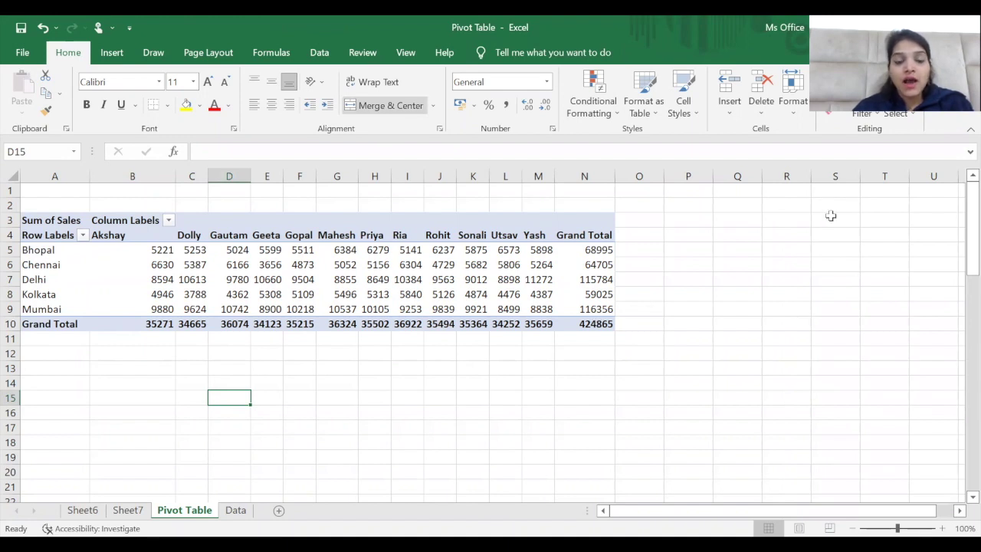
pyautogui.click(410, 279)
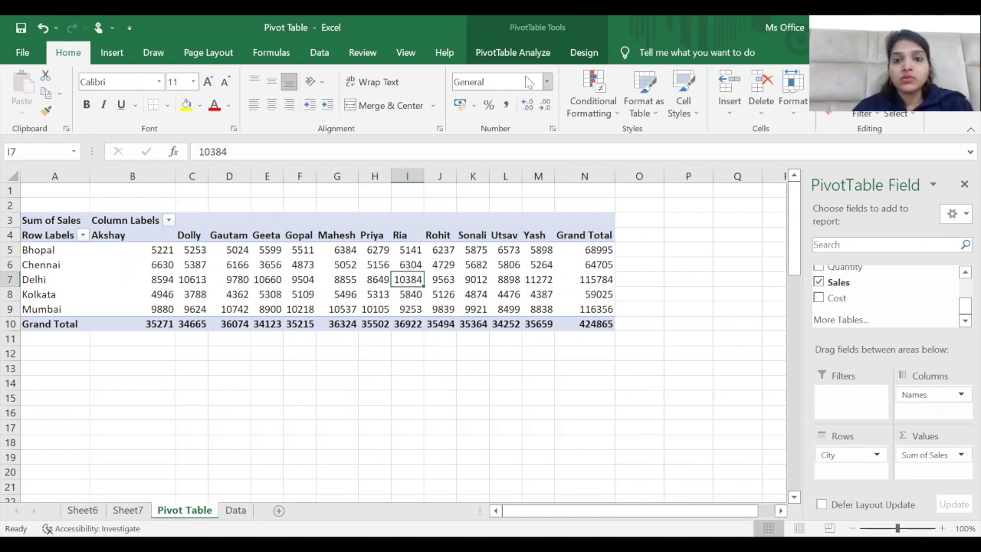
pyautogui.click(582, 54)
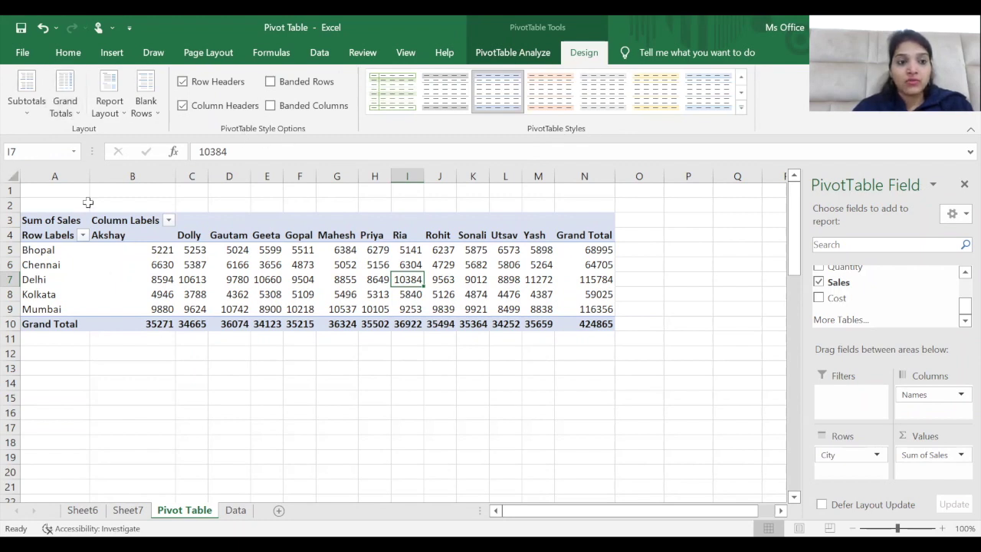
pyautogui.click(109, 107)
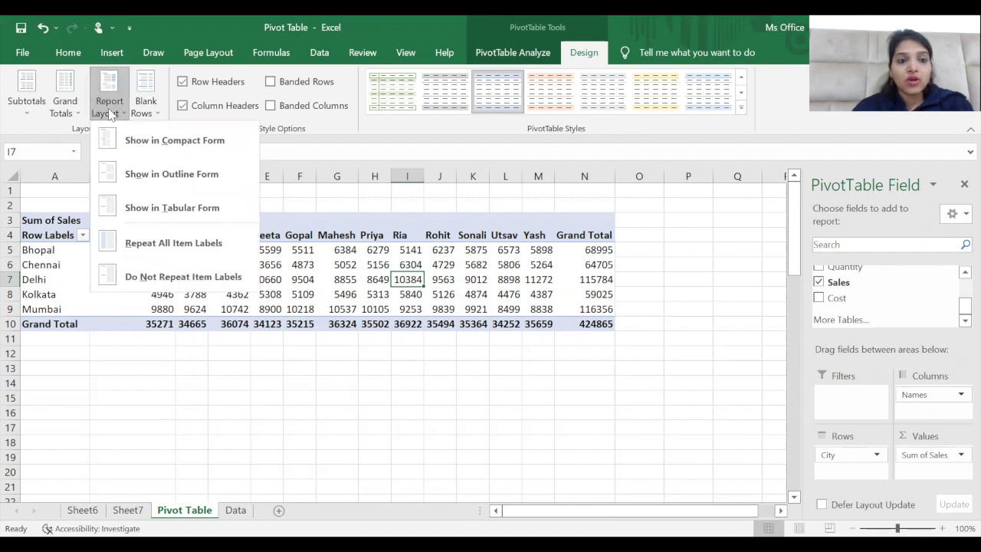
pyautogui.click(157, 179)
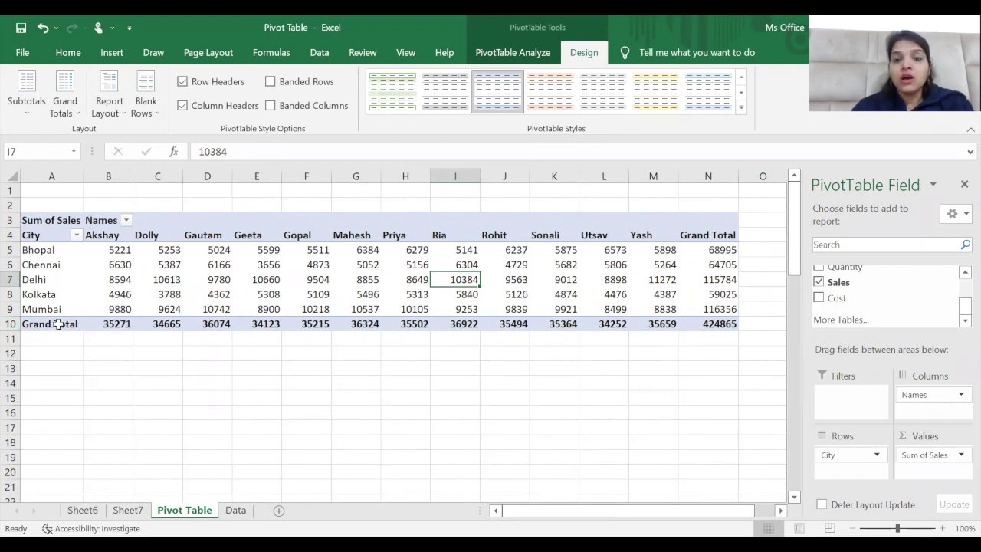
# Turn the PivotTable's grand totals off for rows and columns, and turn them on again for both.
pyautogui.click(63, 111)
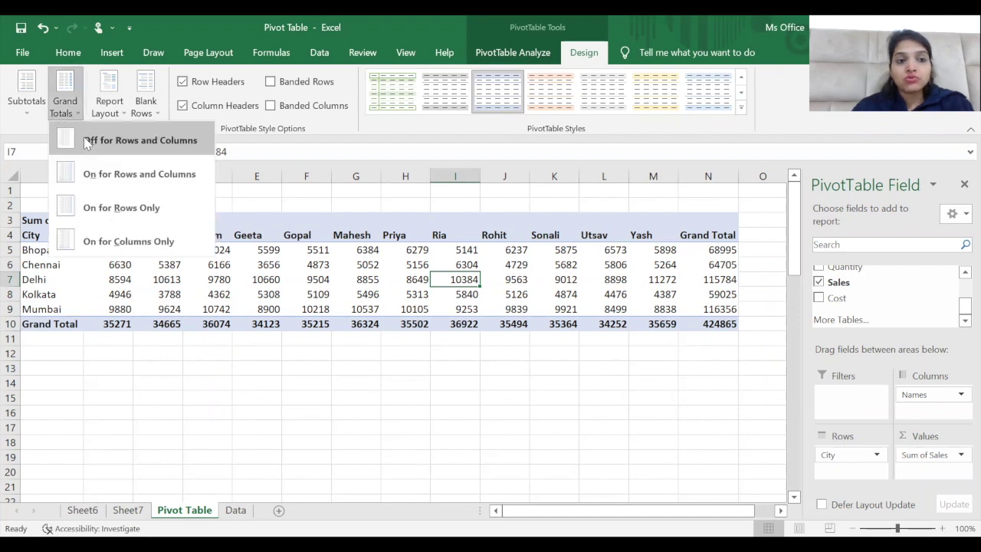
pyautogui.click(87, 142)
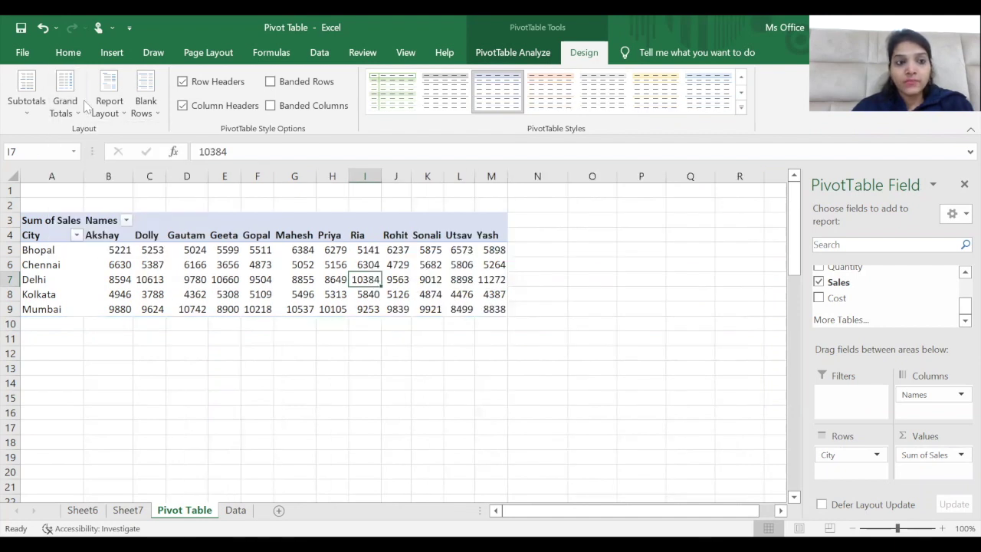
pyautogui.click(66, 105)
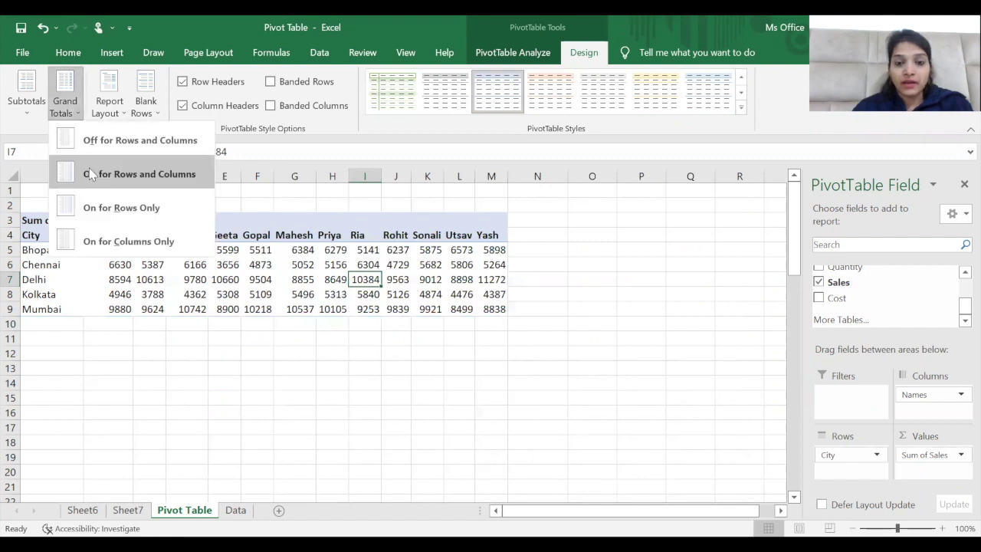
pyautogui.click(84, 171)
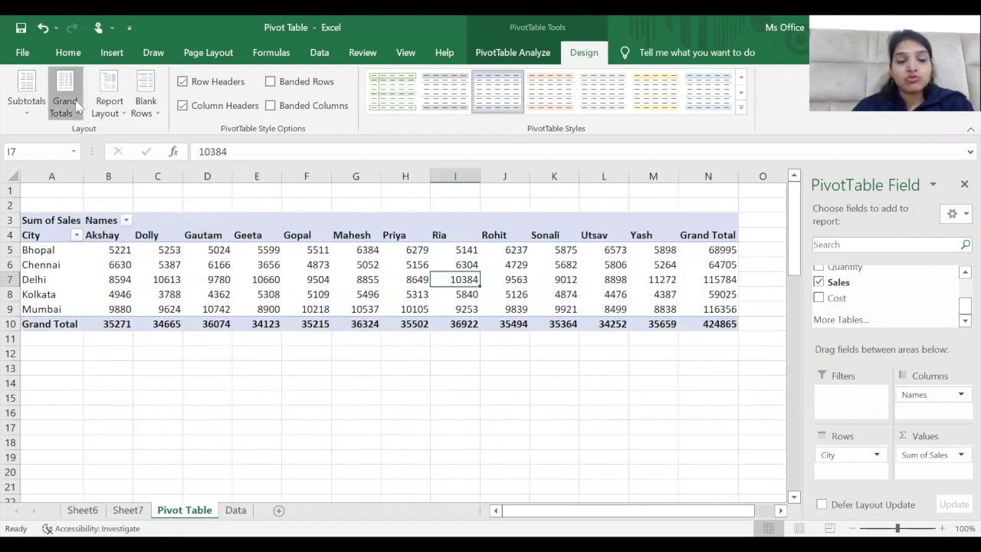
pyautogui.click(78, 107)
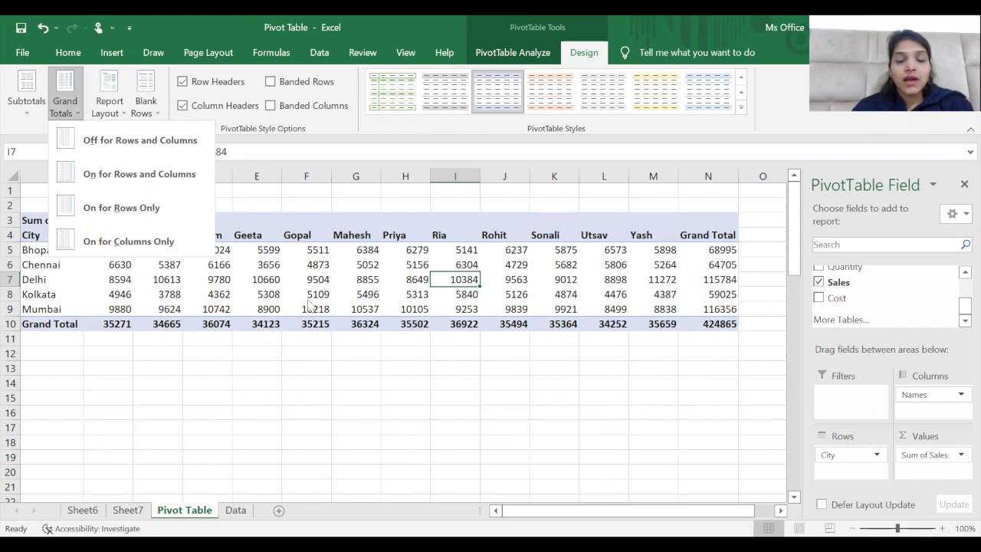
pyautogui.click(526, 149)
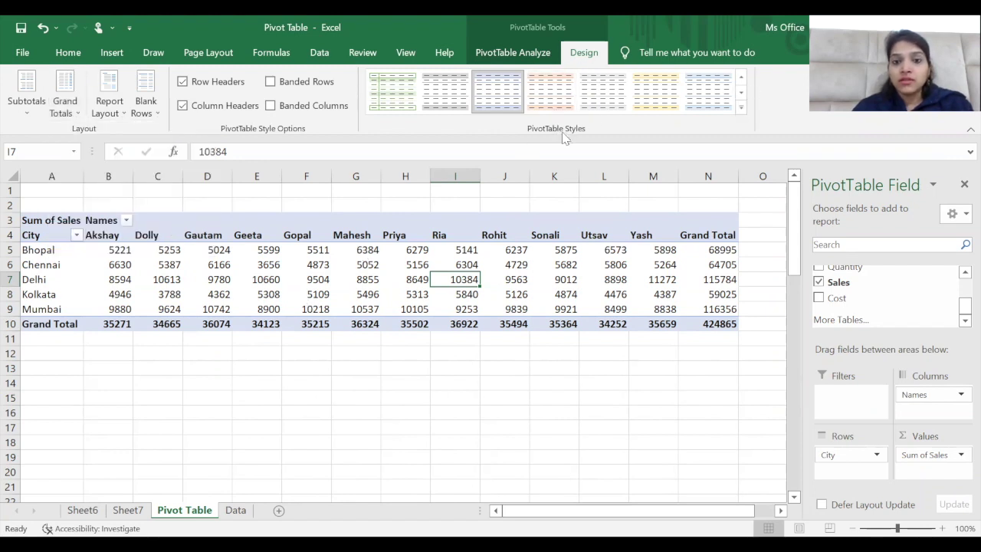
# Apply a light green PivotTable style and switch its row and column header formatting off and back on.
pyautogui.click(741, 108)
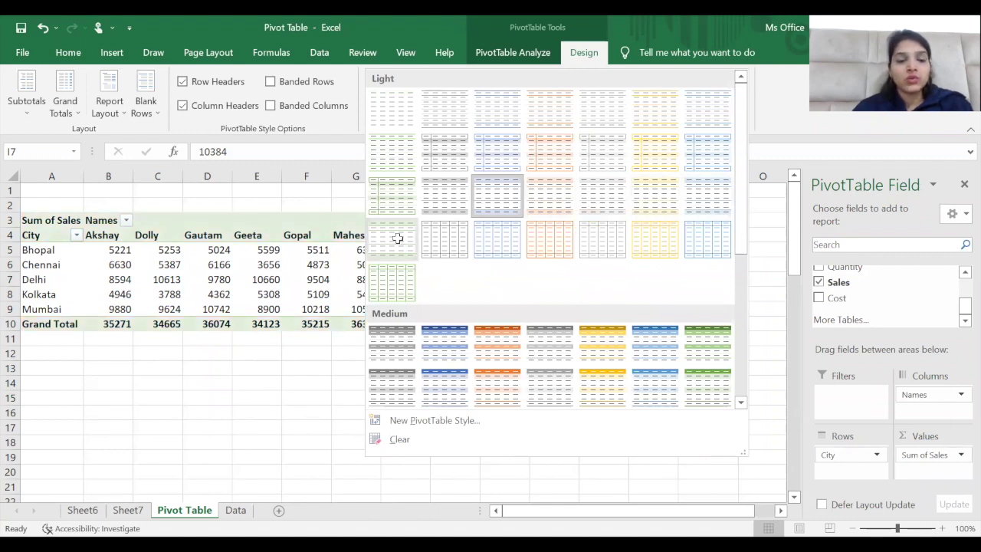
pyautogui.click(184, 83)
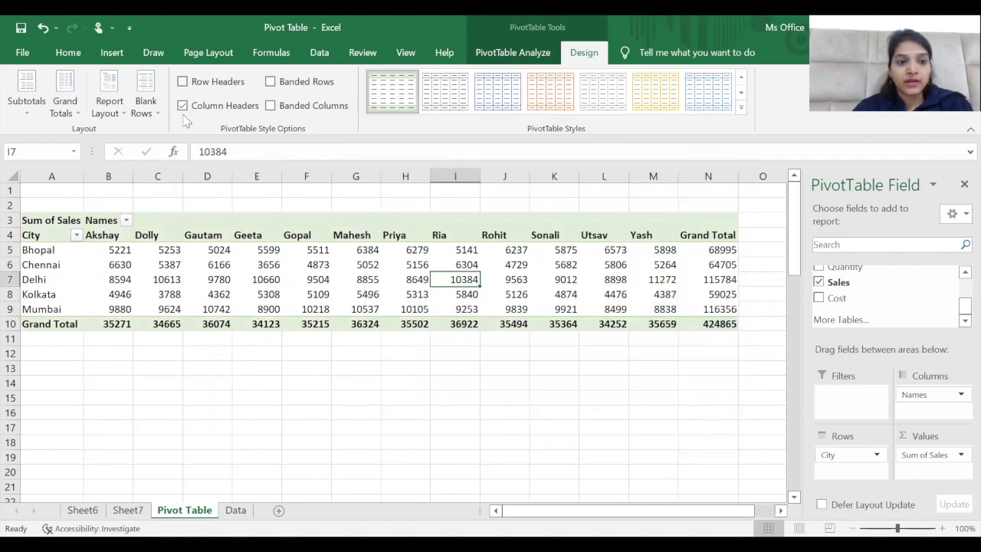
pyautogui.click(183, 105)
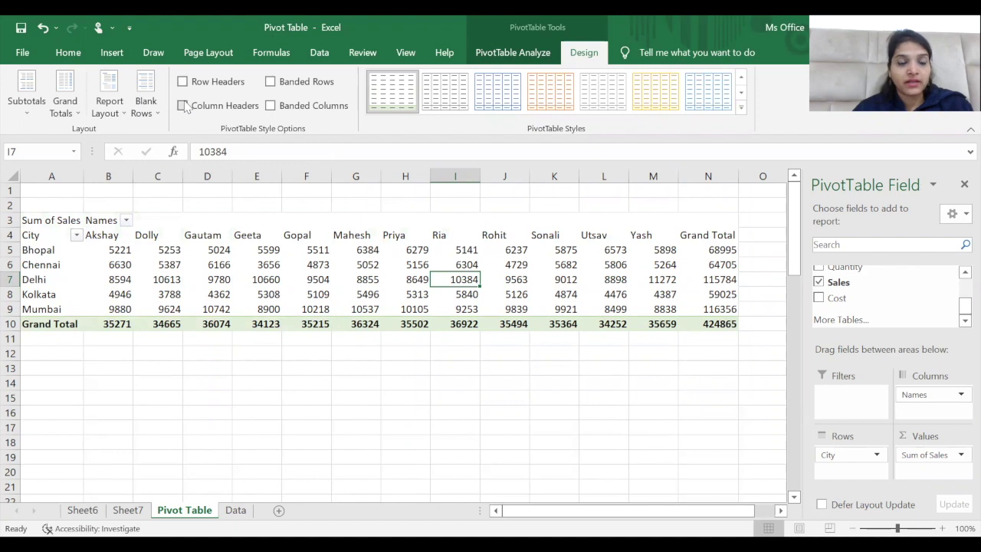
pyautogui.click(183, 106)
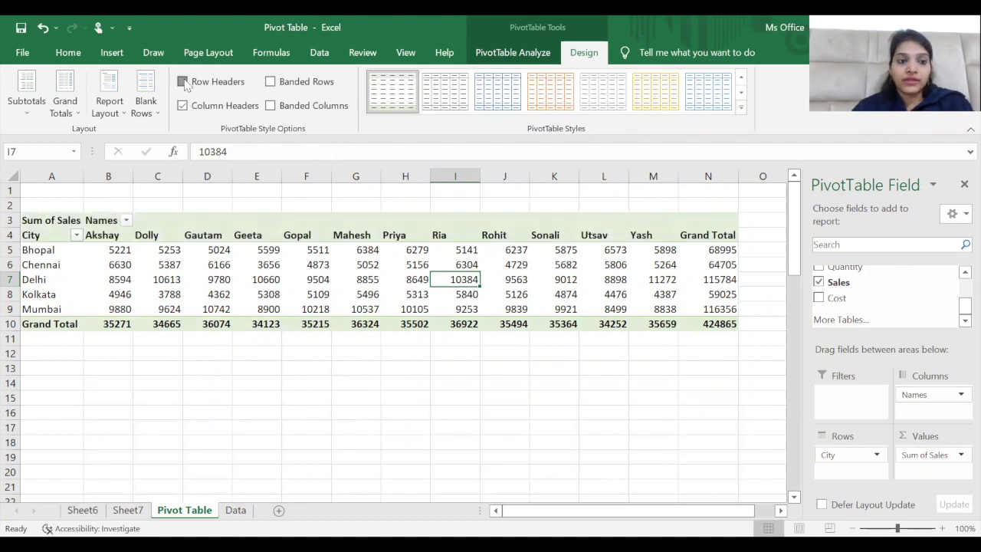
# Try banded rows and banded columns on the PivotTable one after the other, switching each off again.
pyautogui.click(271, 82)
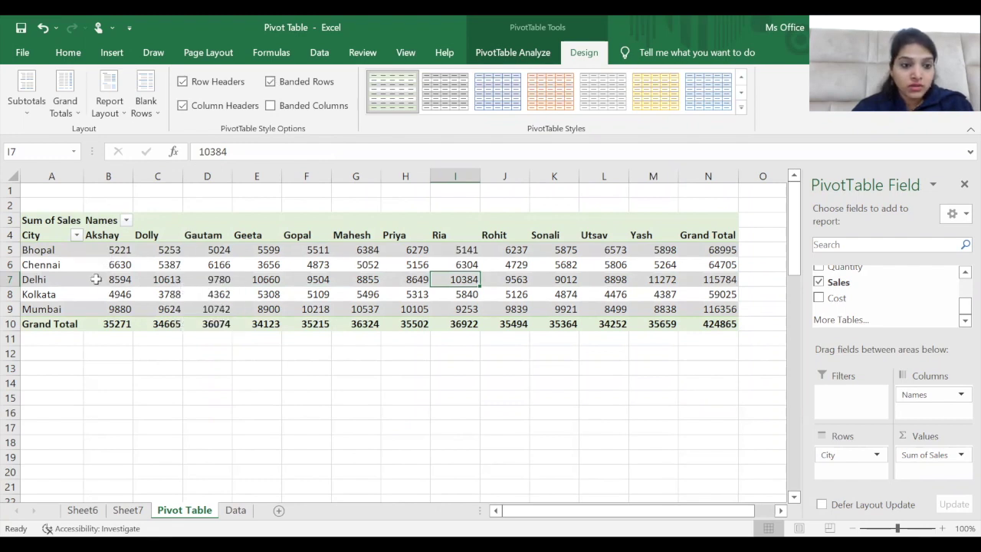
pyautogui.click(270, 82)
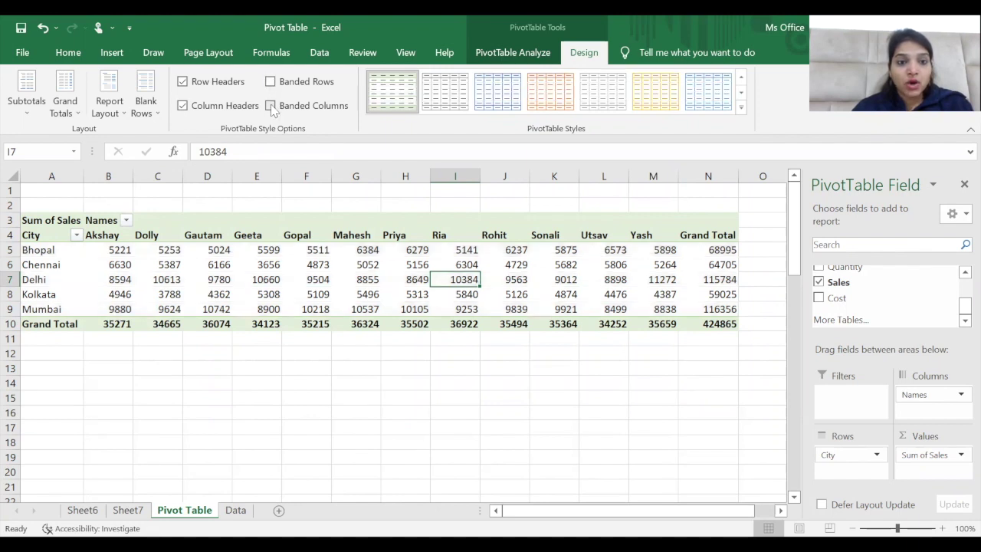
pyautogui.click(271, 107)
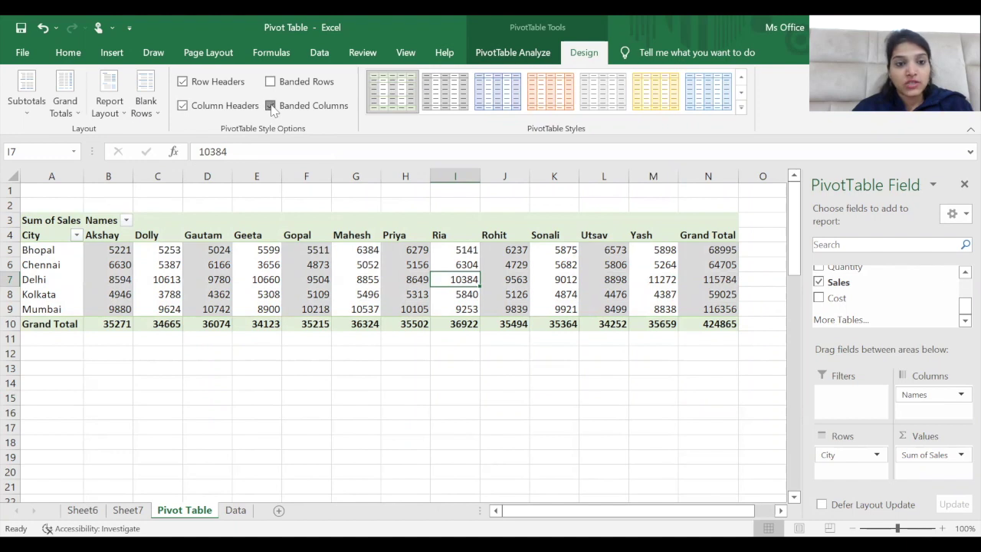
pyautogui.click(272, 106)
# Add Product below City in the PivotTable rows and show all subtotals at the bottom of each group.
pyautogui.click(207, 265)
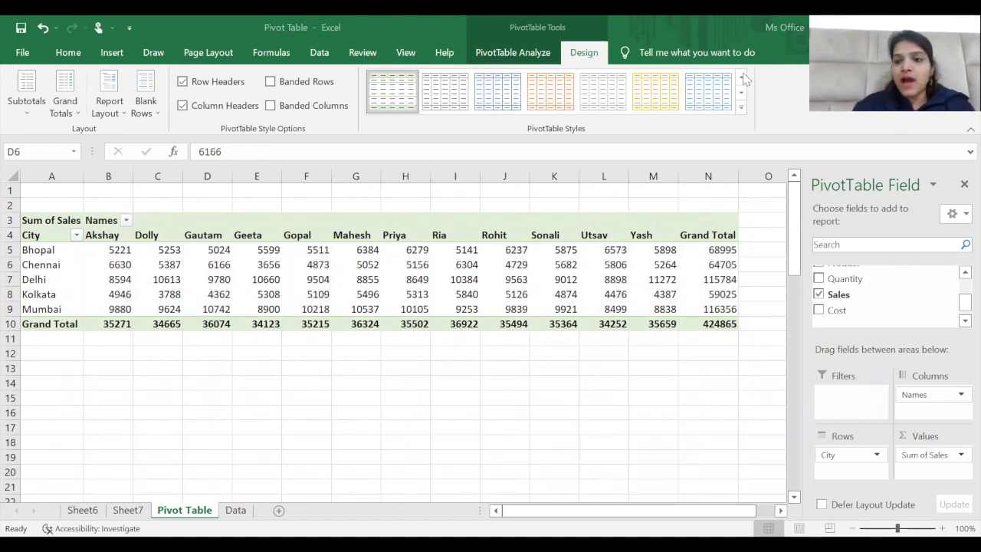
pyautogui.scroll(-1, 459, 345)
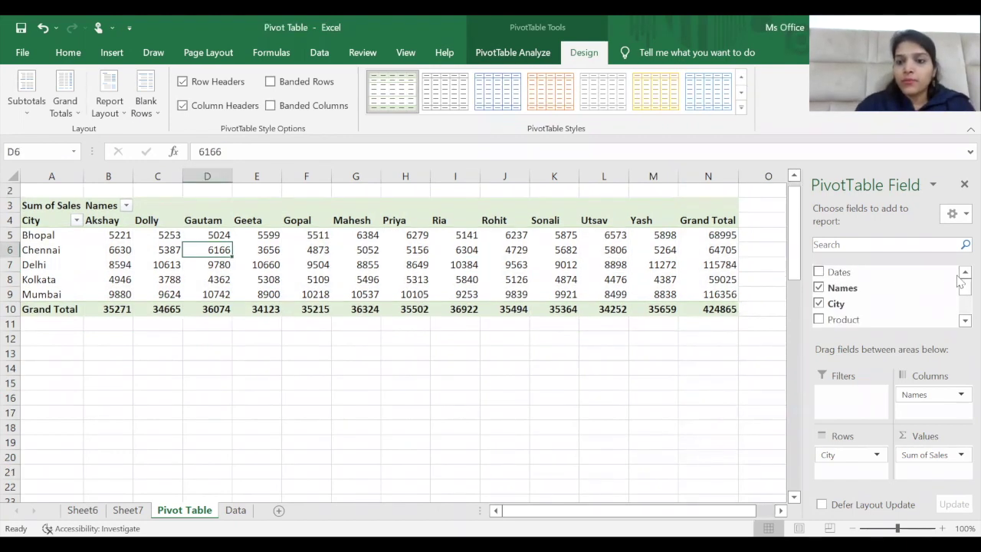
pyautogui.moveTo(850, 320); pyautogui.dragTo(860, 464)
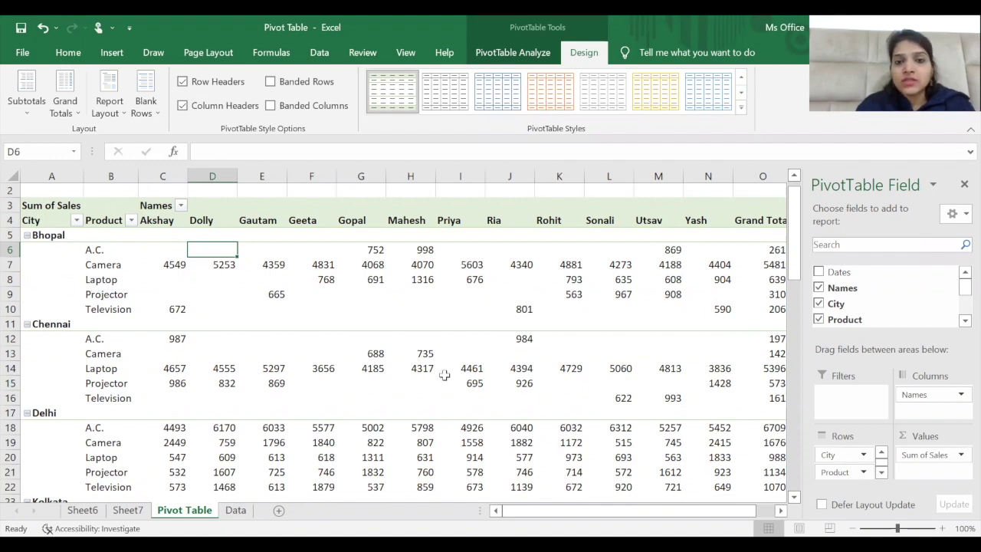
pyautogui.click(26, 105)
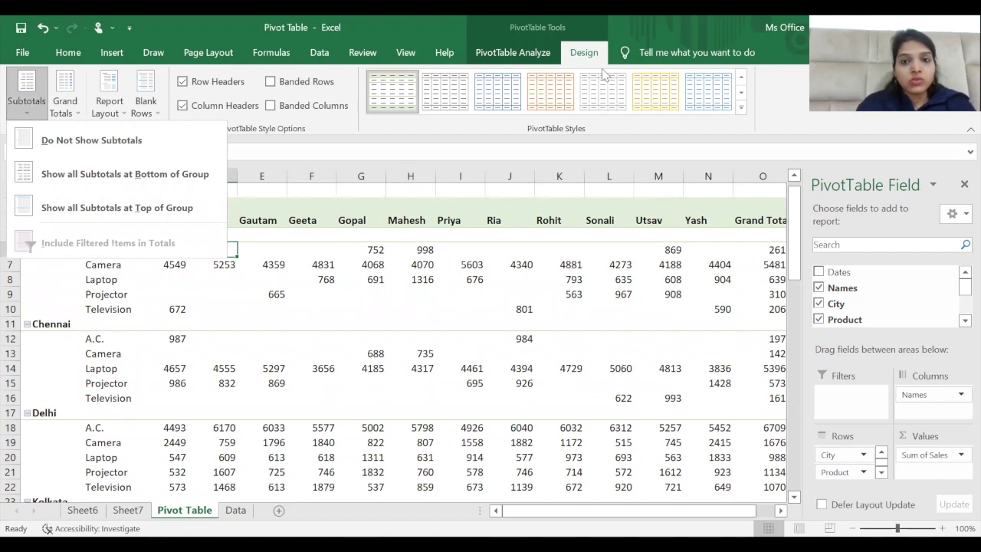
pyautogui.click(72, 184)
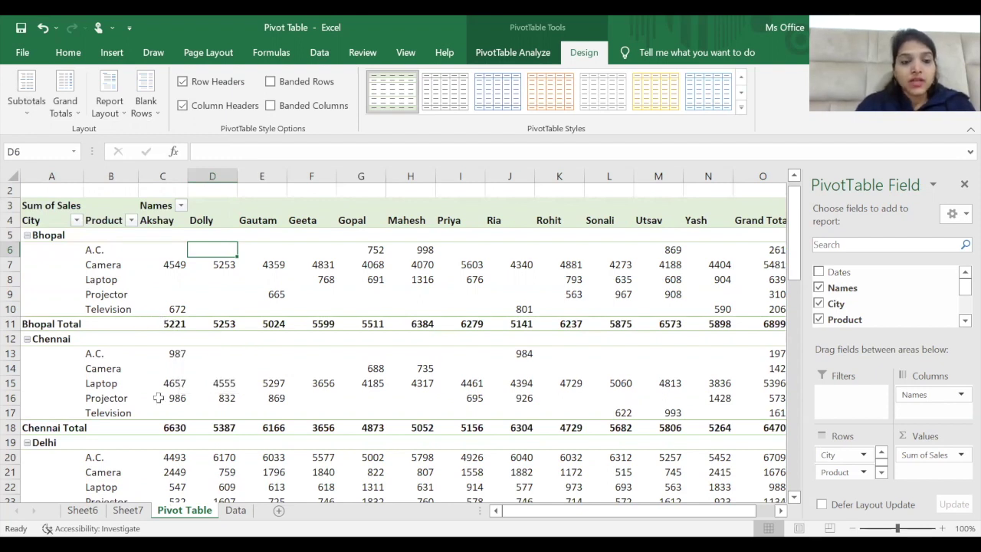
# Show the PivotTable in Tabular Form and insert a blank line after each item.
pyautogui.click(117, 112)
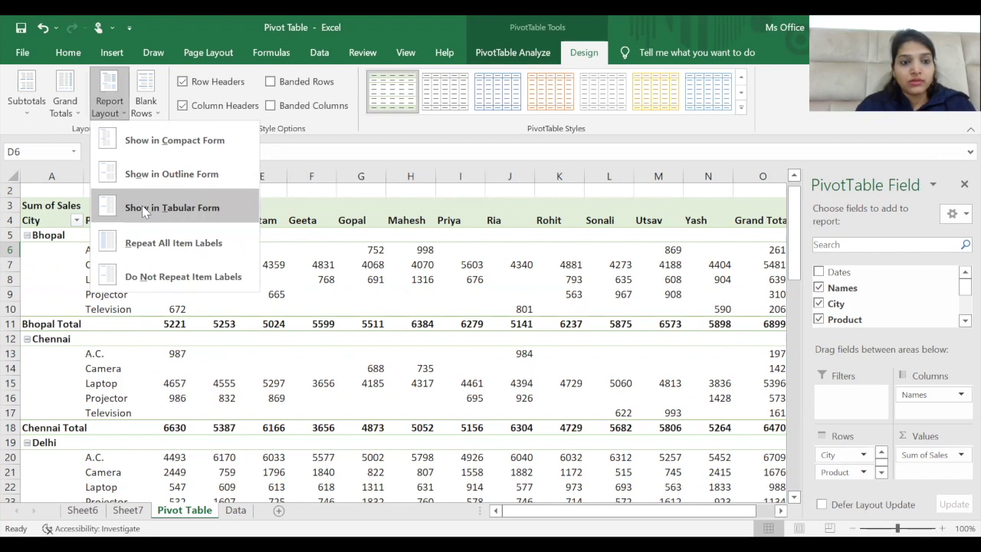
pyautogui.click(144, 209)
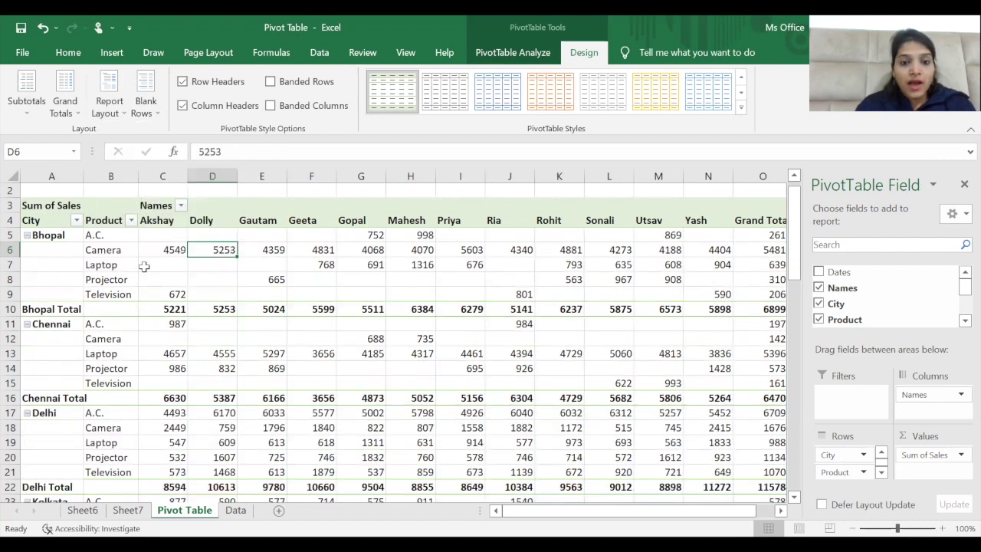
pyautogui.click(155, 122)
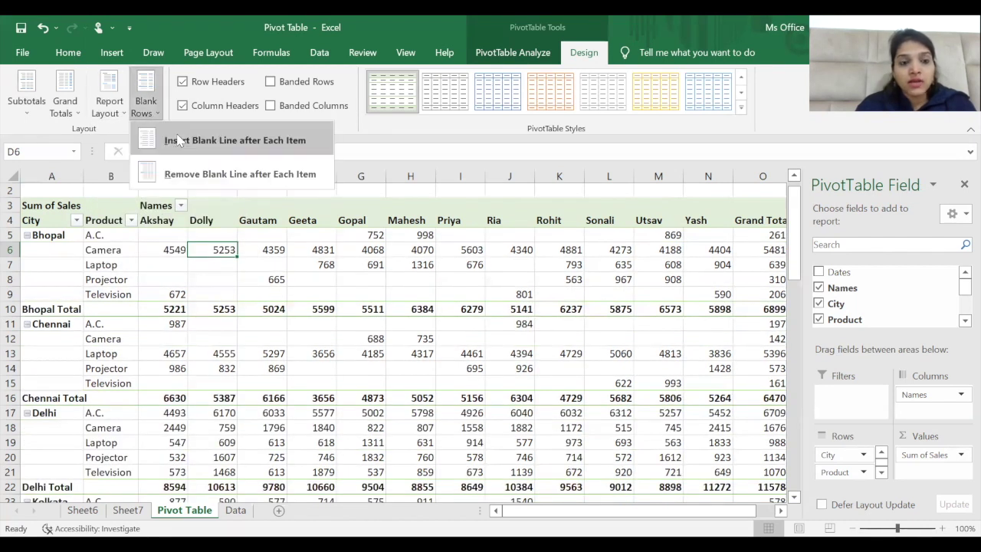
pyautogui.click(178, 140)
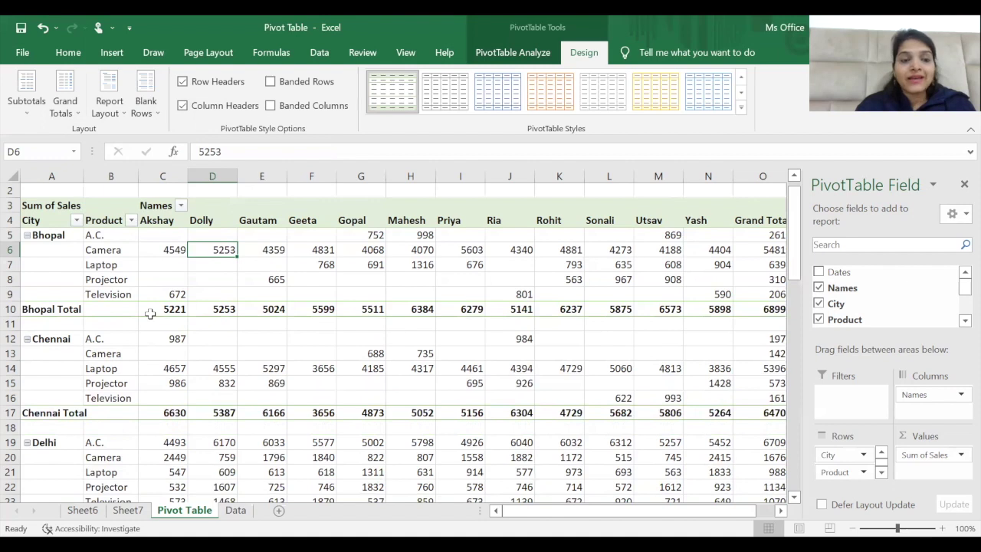
# Create a PivotTable from the Data sheet range A1:G569 and place it on the existing Sheet6 at cell H3.
pyautogui.moveTo(150, 313)
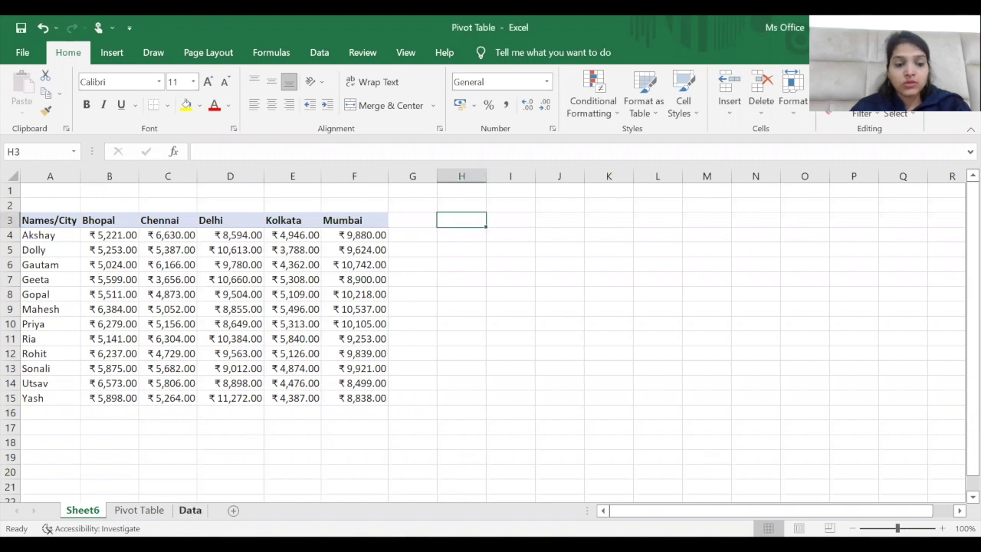
pyautogui.hotkey('ctrl', 'pagedown')
pyautogui.hotkey('ctrl', 'pagedown')
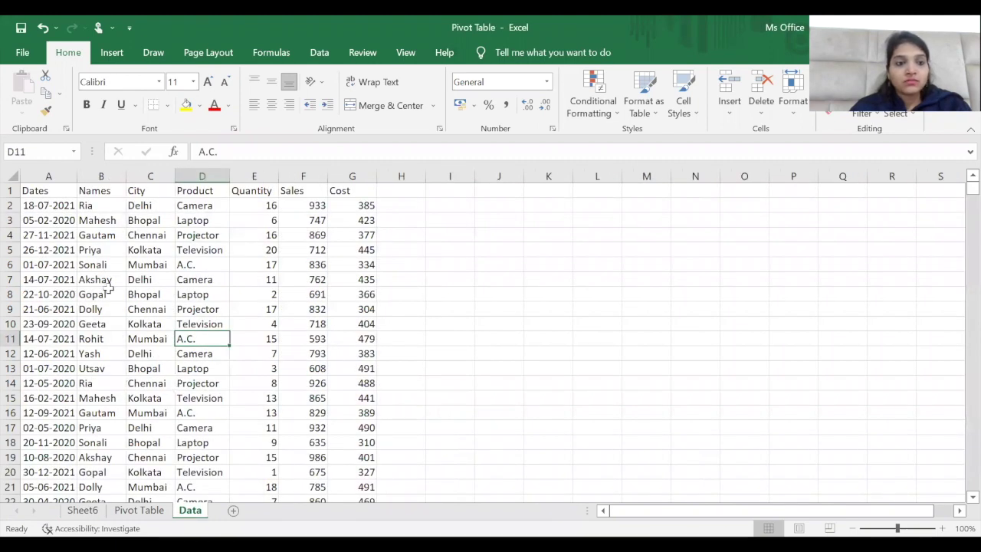
pyautogui.click(112, 52)
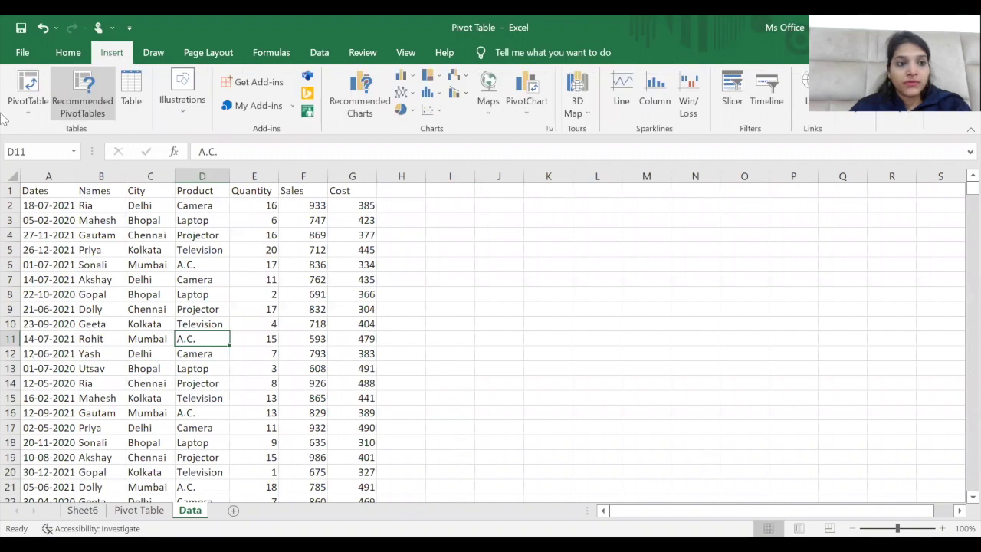
pyautogui.click(22, 84)
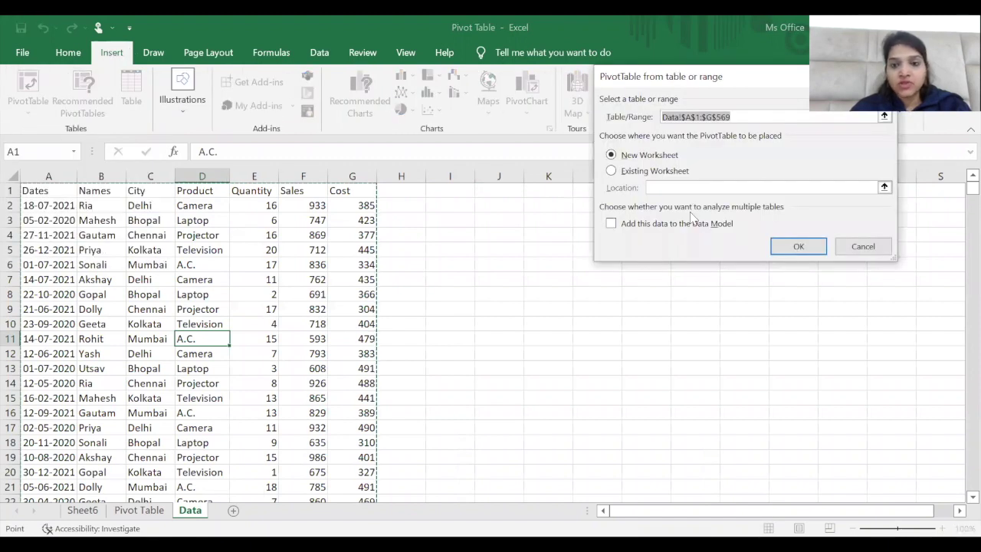
pyautogui.click(613, 172)
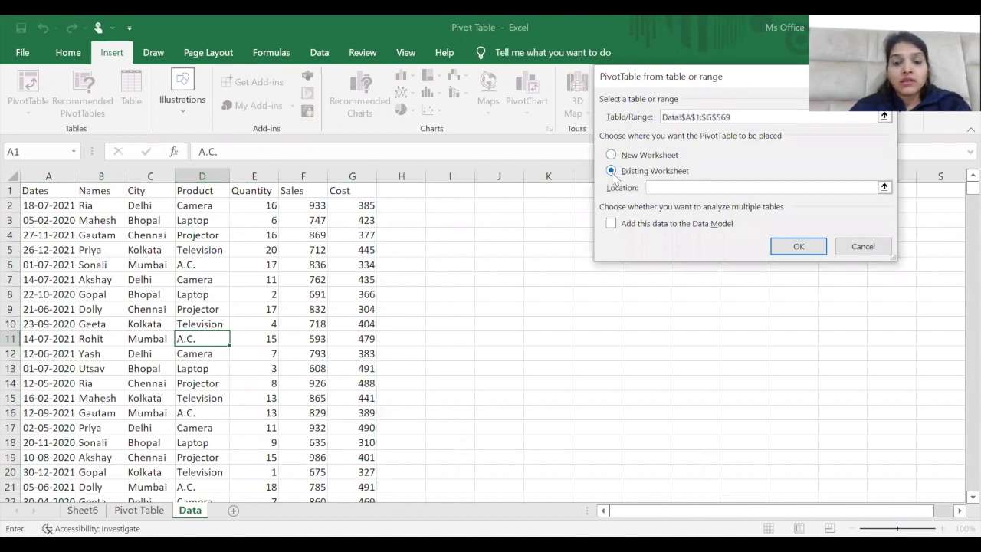
pyautogui.click(139, 510)
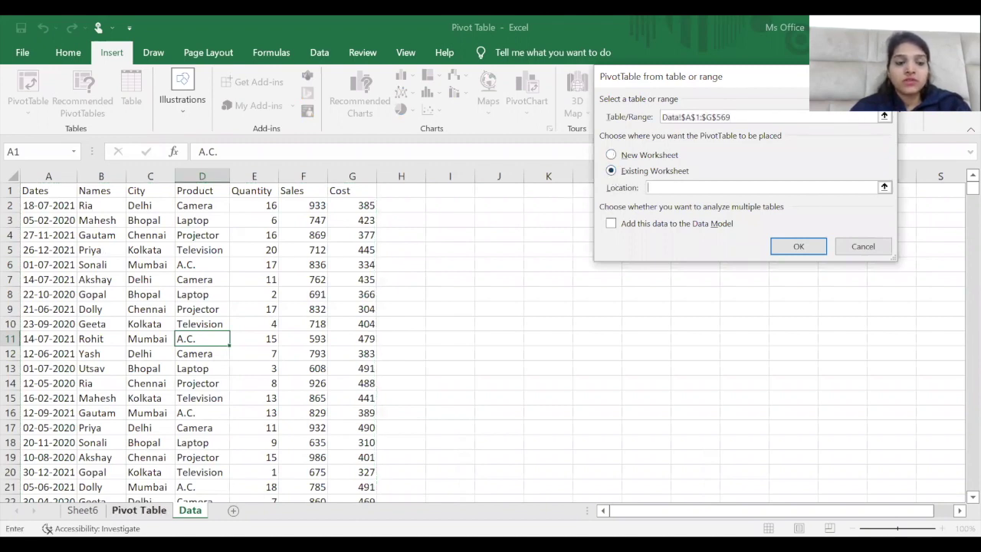
pyautogui.click(93, 510)
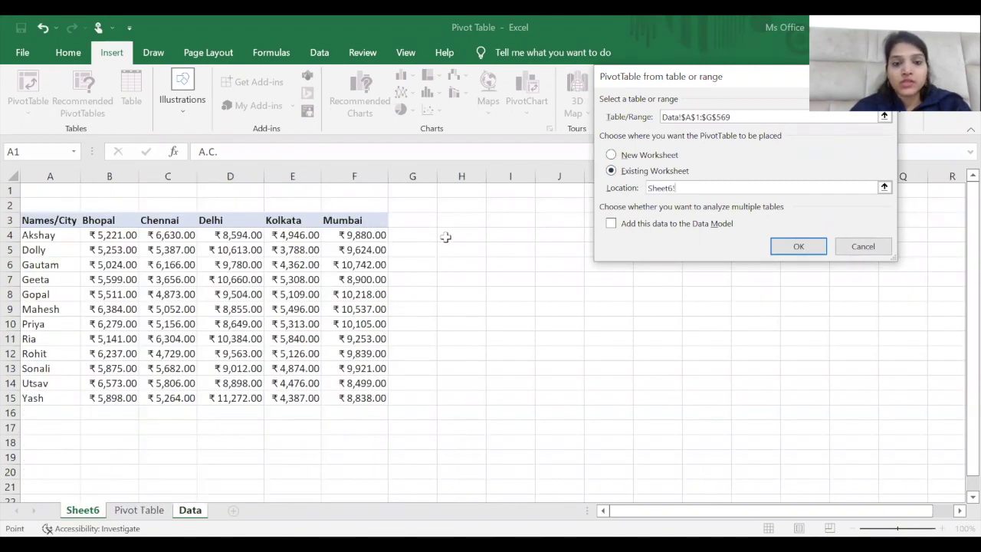
pyautogui.click(459, 219)
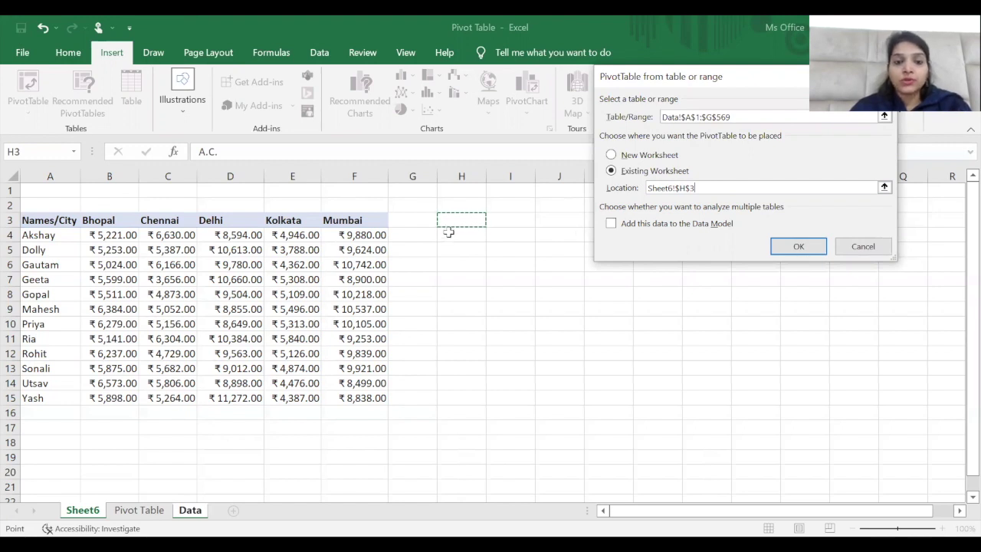
pyautogui.click(797, 245)
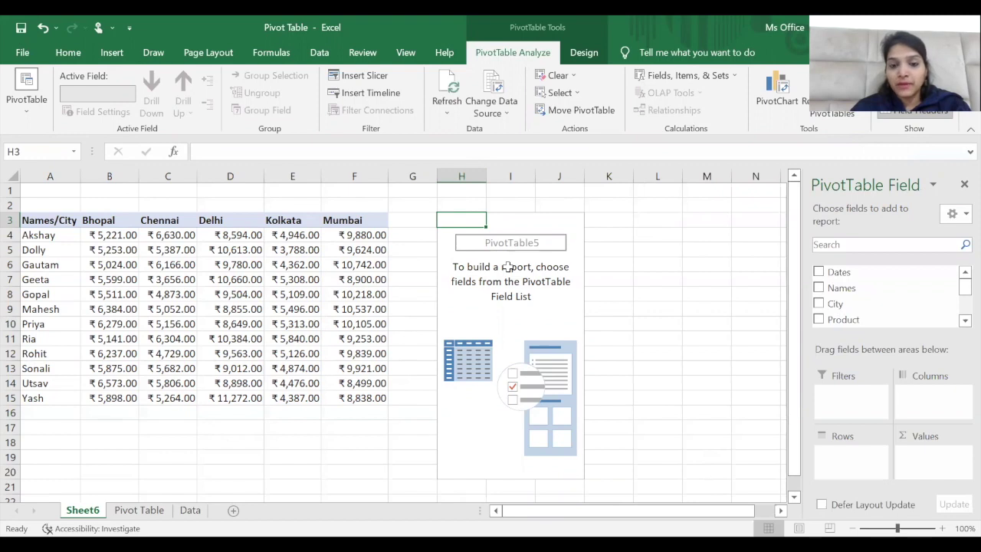
# Lay out the PivotTable with Names in rows, City in columns and Sales in values, and close the field list.
pyautogui.moveTo(847, 288); pyautogui.dragTo(837, 460)
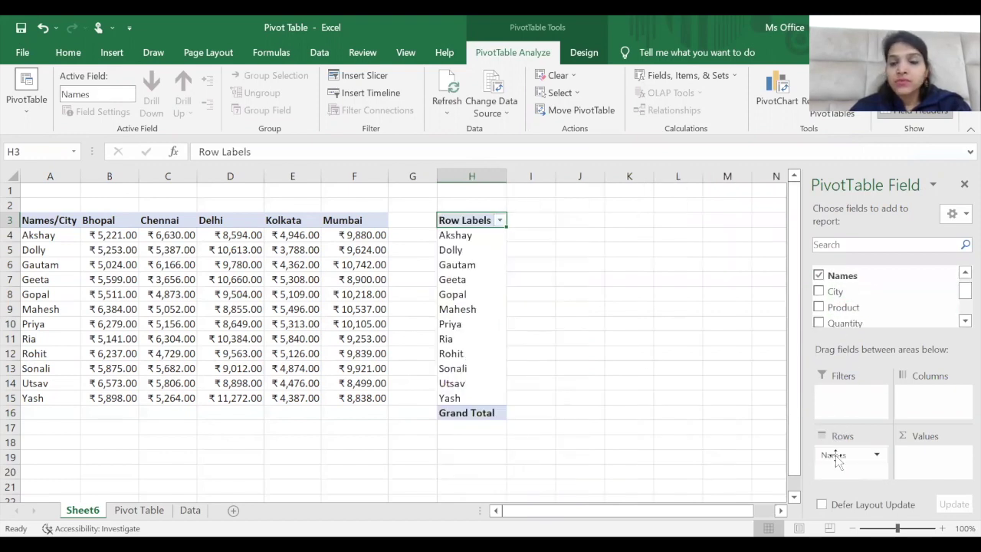
pyautogui.moveTo(835, 292); pyautogui.dragTo(933, 411)
pyautogui.scroll(-1, 962, 308)
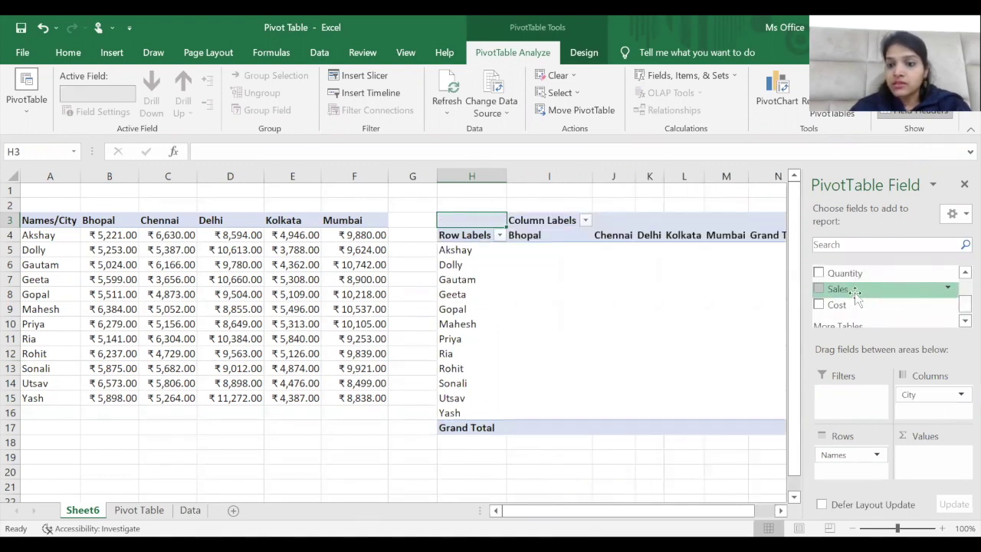
pyautogui.moveTo(854, 291); pyautogui.dragTo(923, 460)
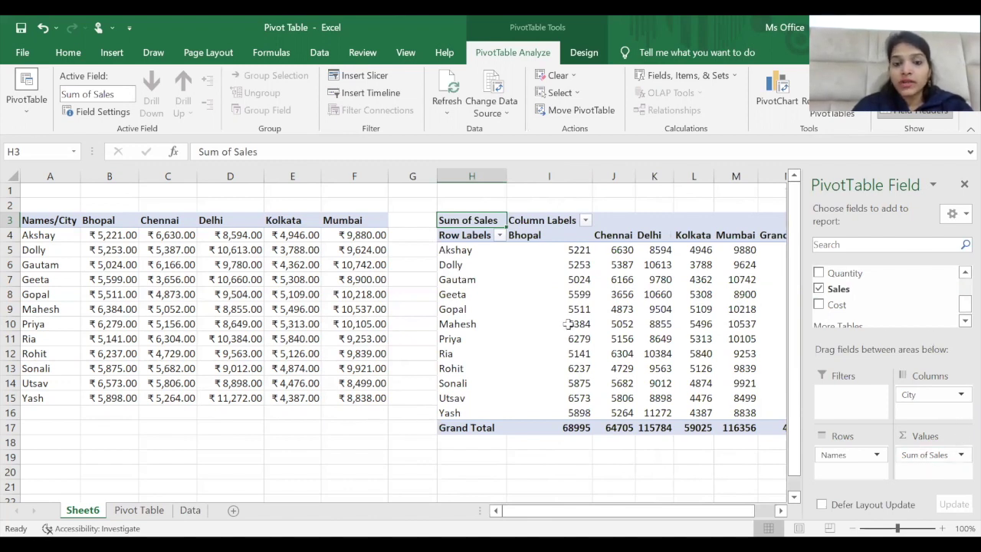
pyautogui.click(619, 352)
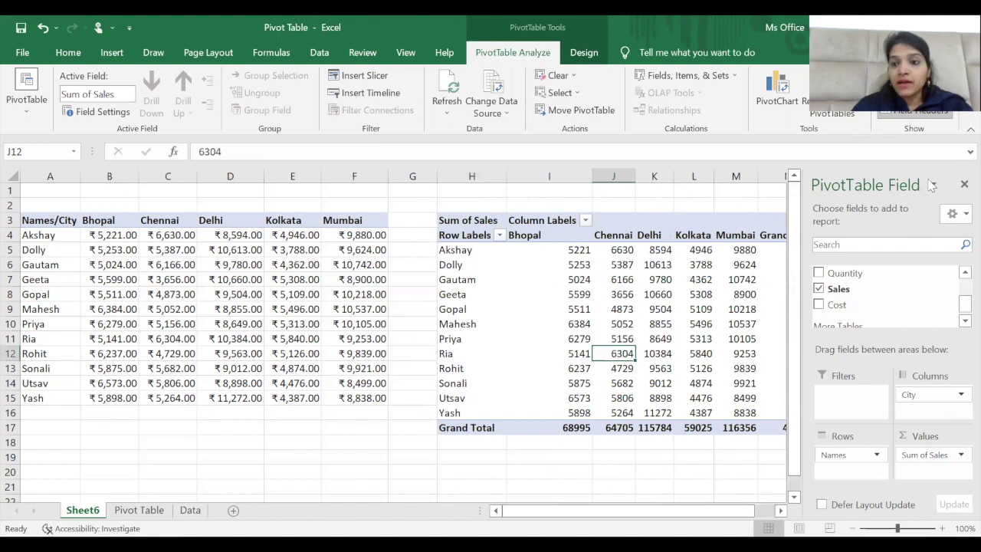
pyautogui.click(964, 185)
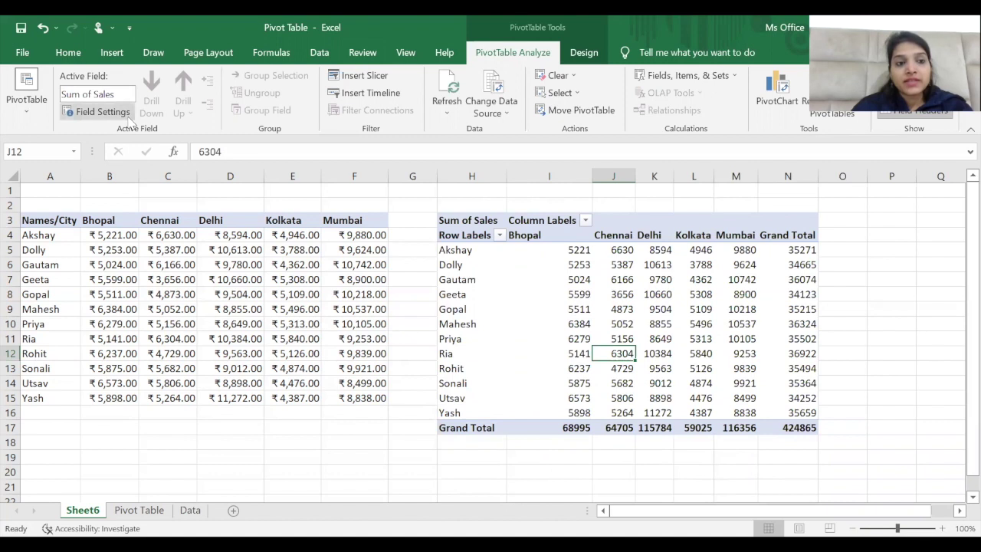
# Rename the PivotTable's sales value field to "Sales in last 2 Years".
pyautogui.click(97, 115)
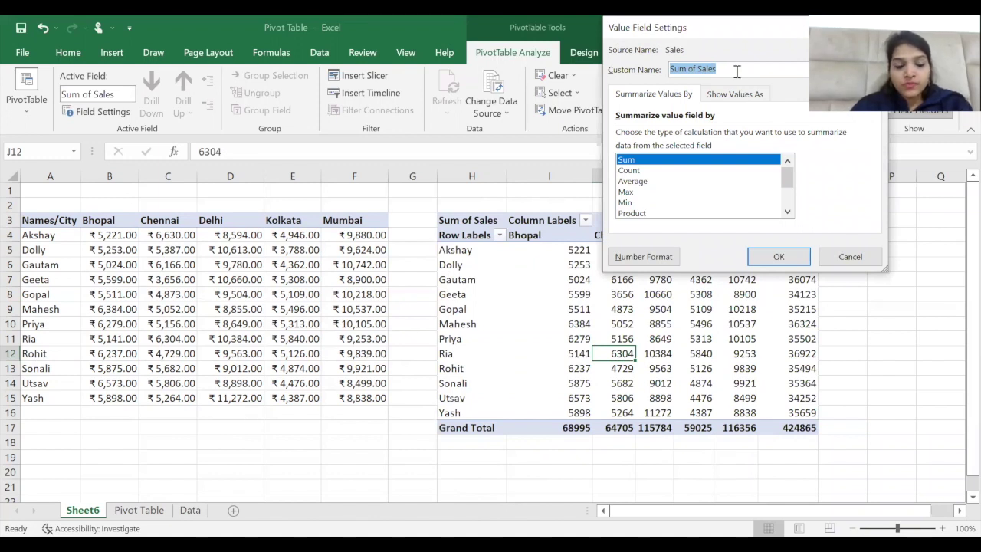
pyautogui.write('Sales in last 2 ')
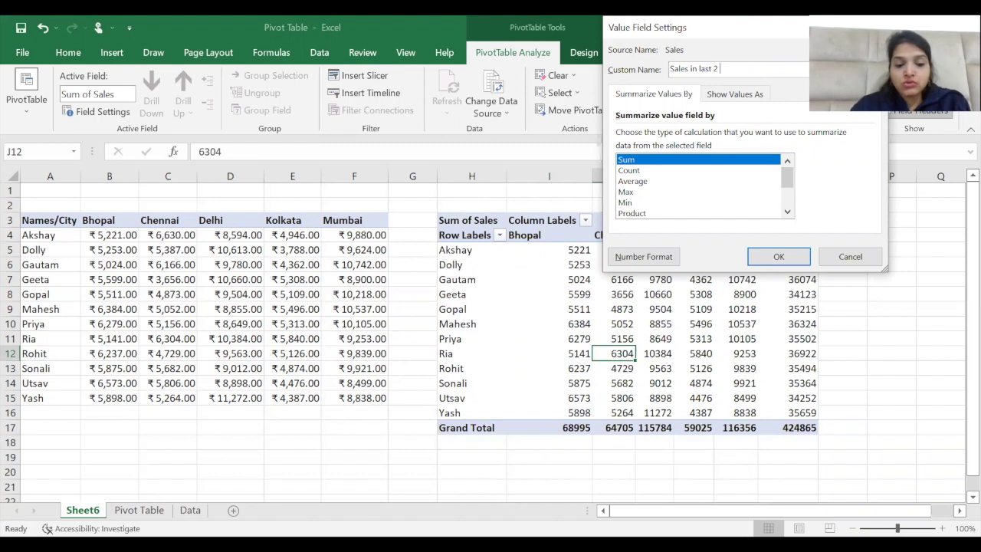
pyautogui.write('Years')
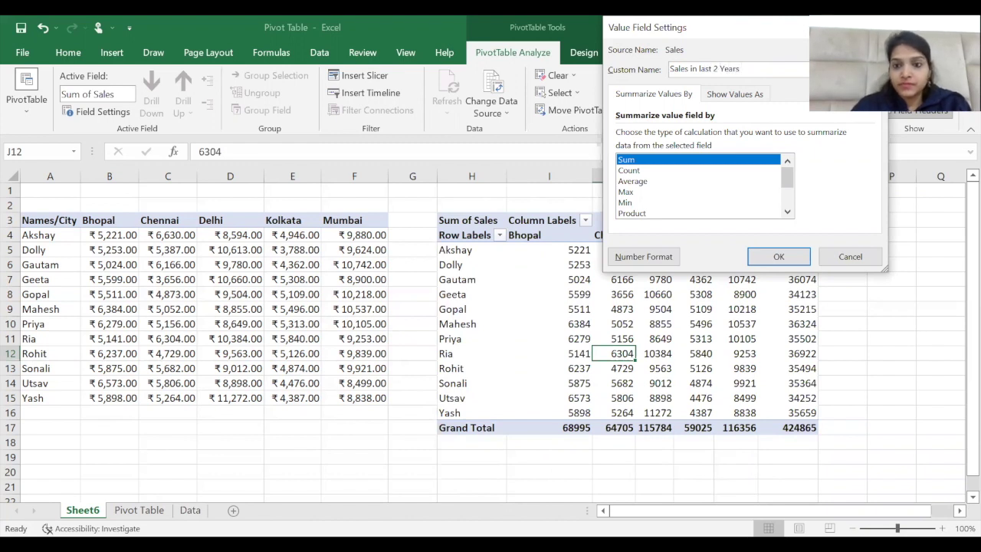
pyautogui.press('Return')
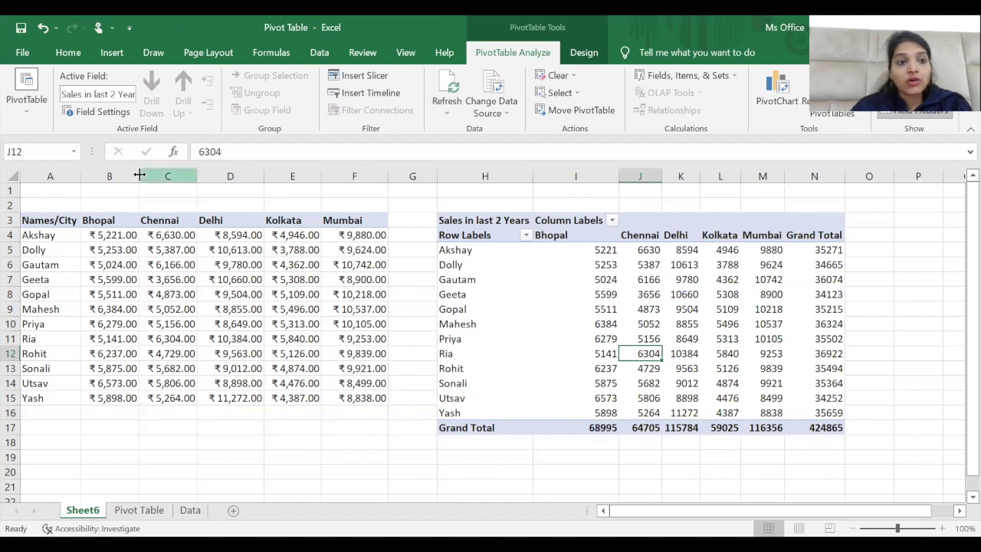
# Format the PivotTable's sales values as Currency with the ₹ symbol and 2 decimal places through the value field's number format.
pyautogui.click(107, 111)
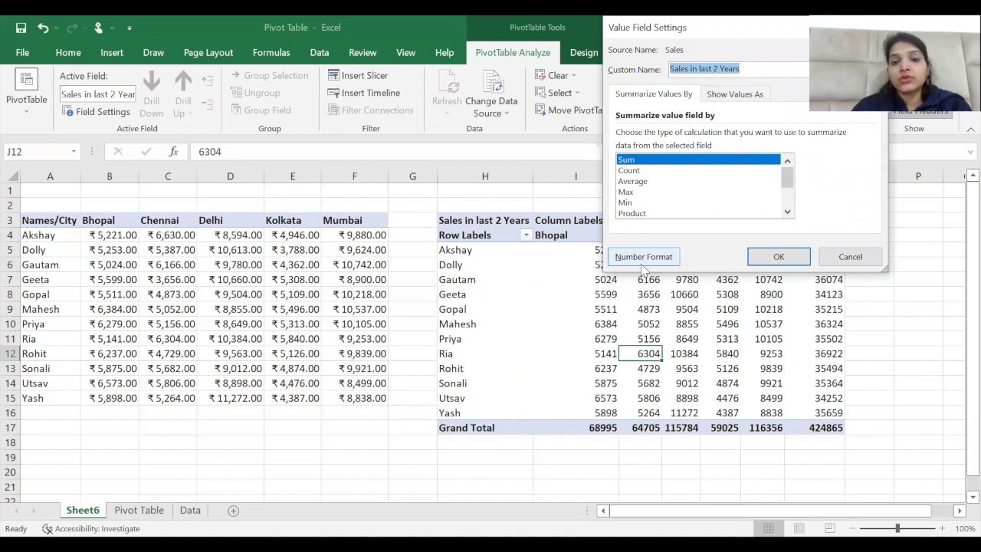
pyautogui.click(642, 261)
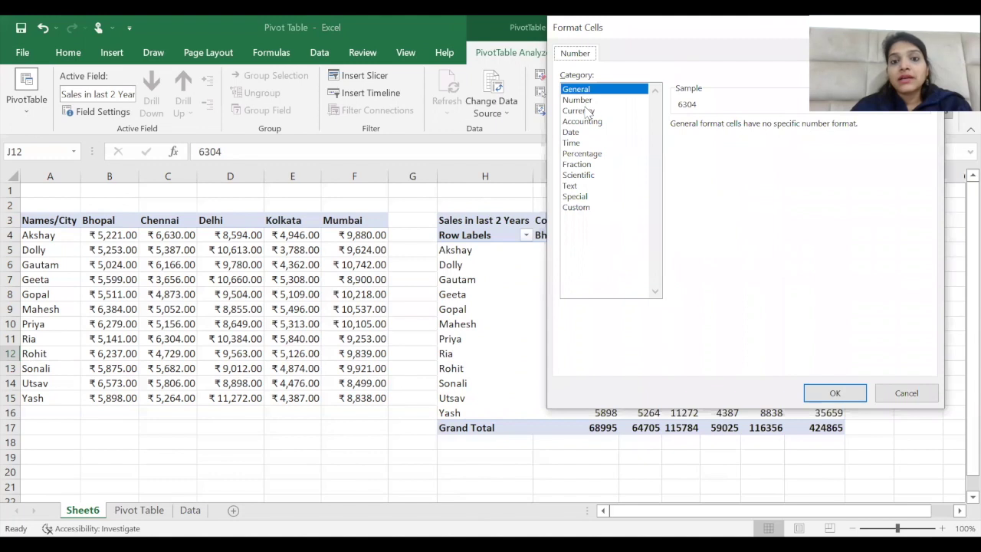
pyautogui.click(586, 110)
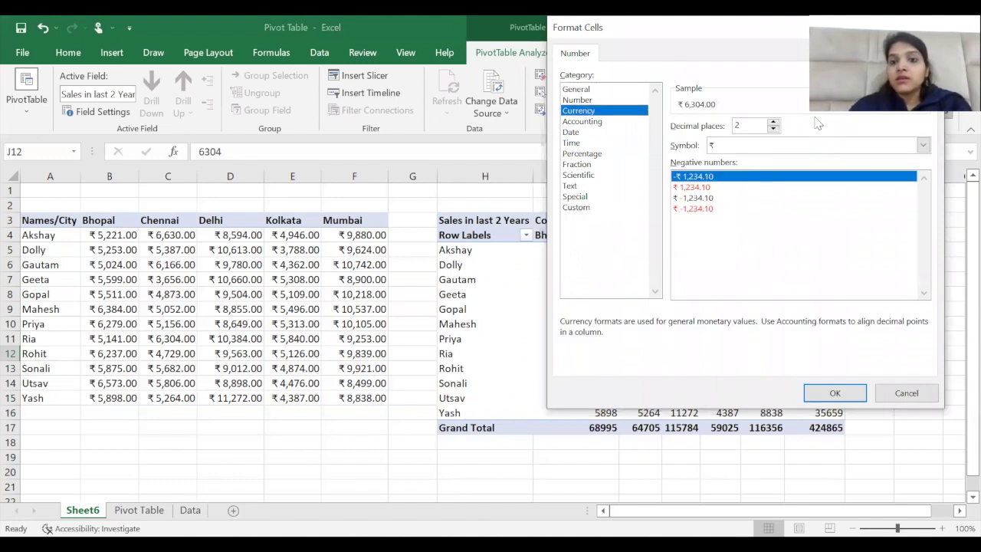
pyautogui.click(923, 145)
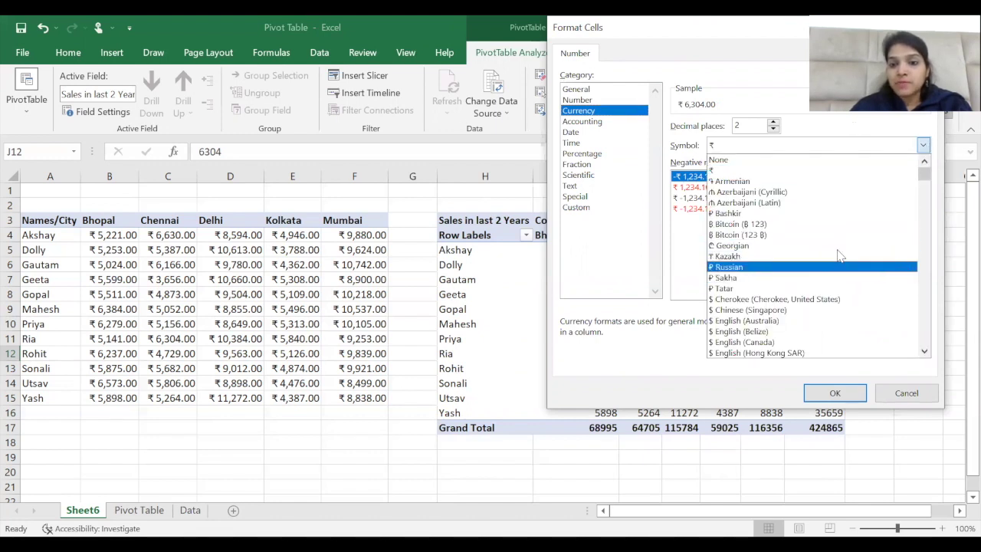
pyautogui.click(724, 170)
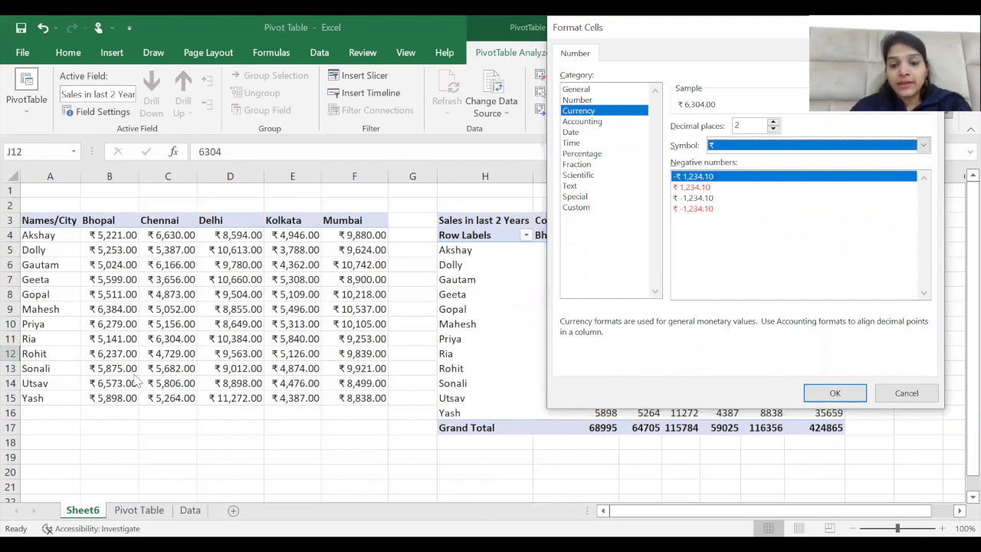
pyautogui.click(774, 131)
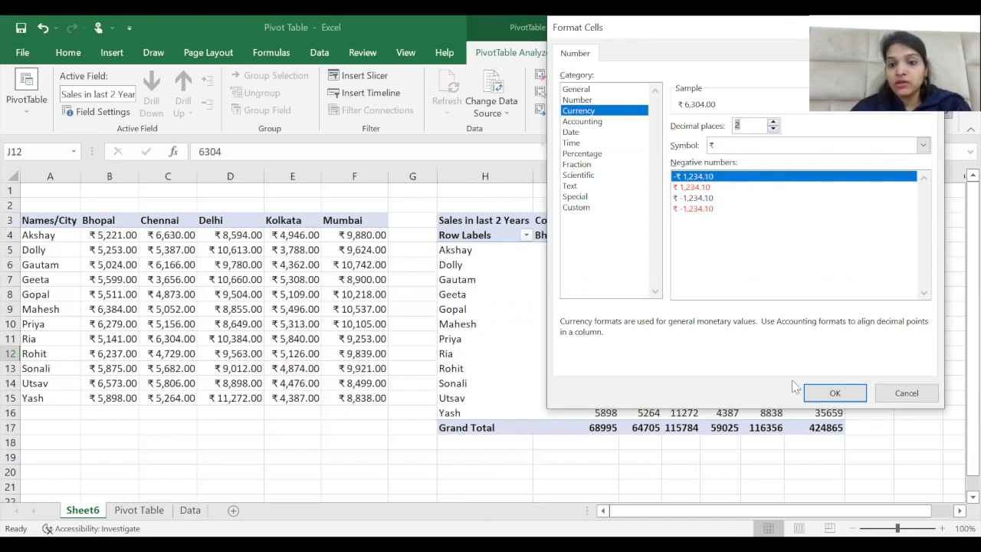
pyautogui.click(830, 393)
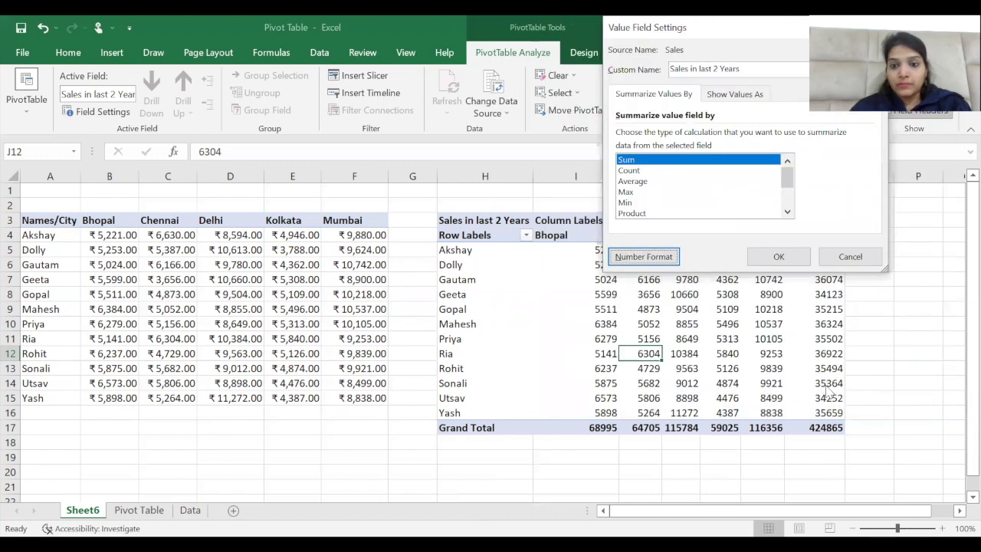
pyautogui.click(776, 257)
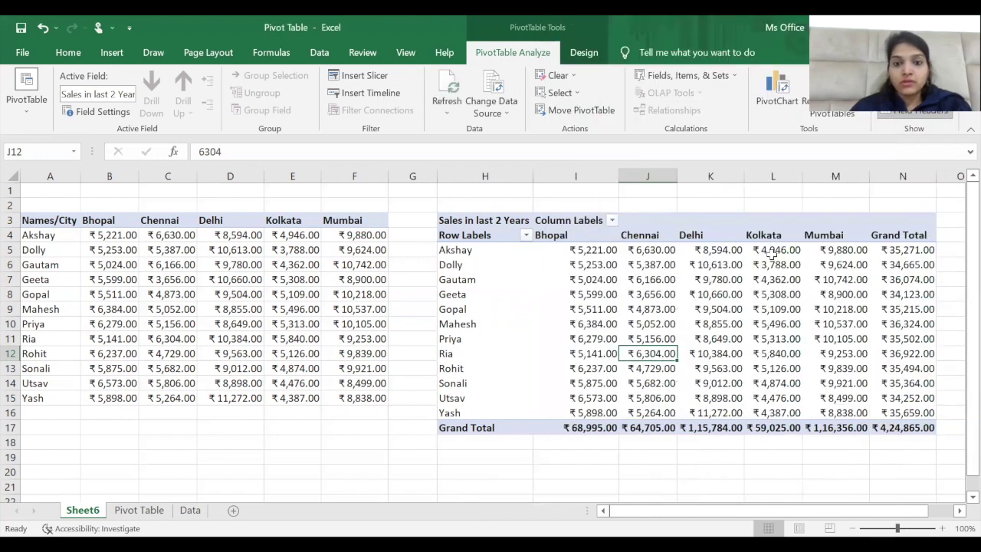
# Turn off the PivotTable's grand totals for both rows and columns.
pyautogui.moveTo(565, 317)
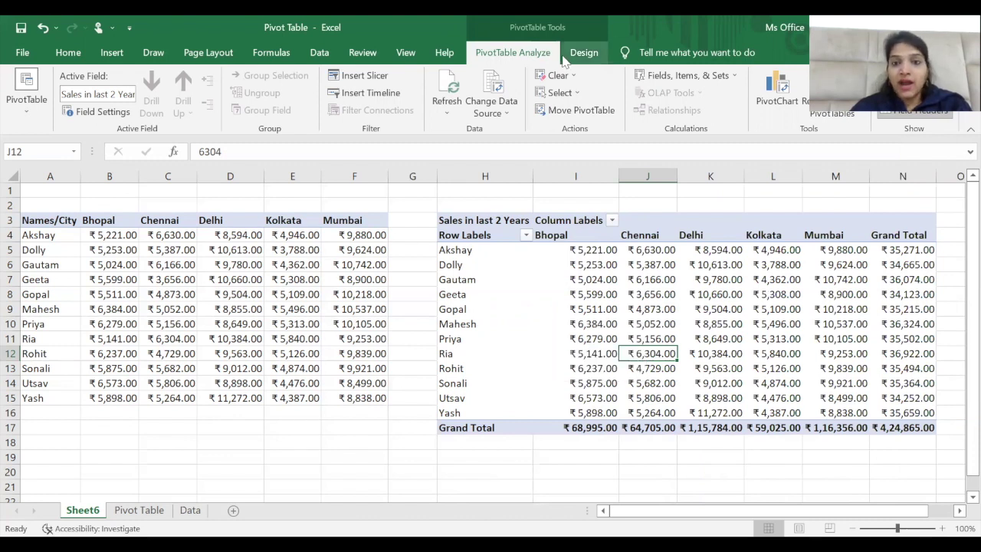
pyautogui.click(594, 58)
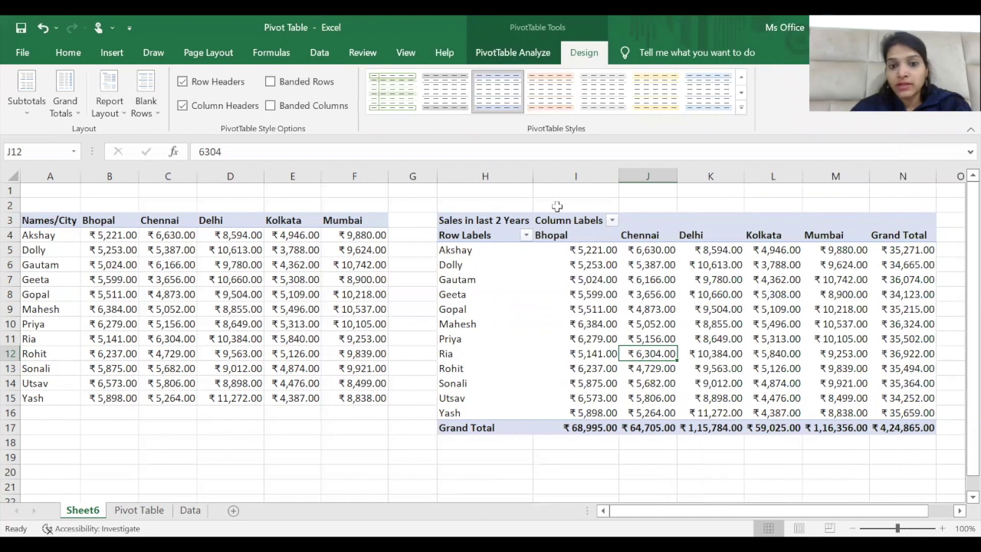
pyautogui.click(63, 111)
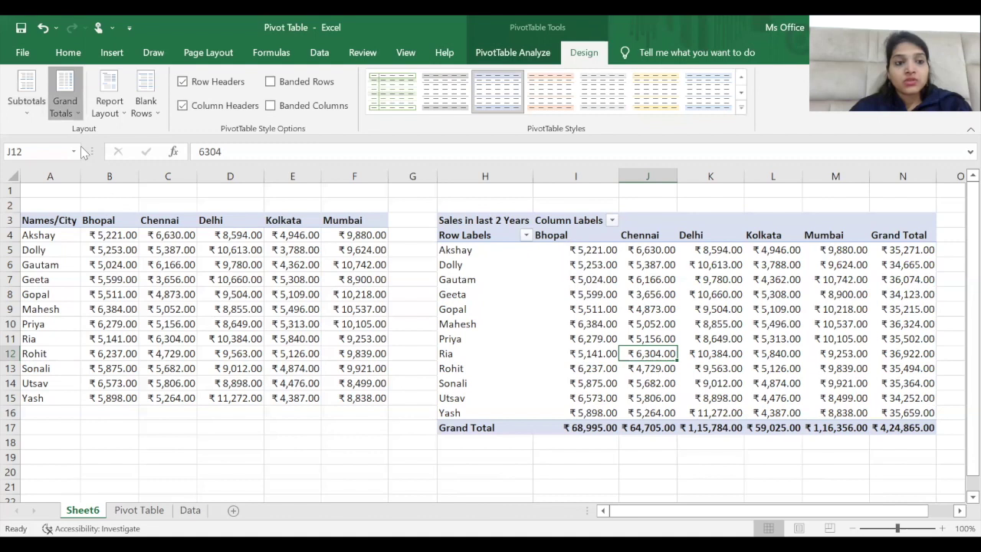
pyautogui.click(115, 141)
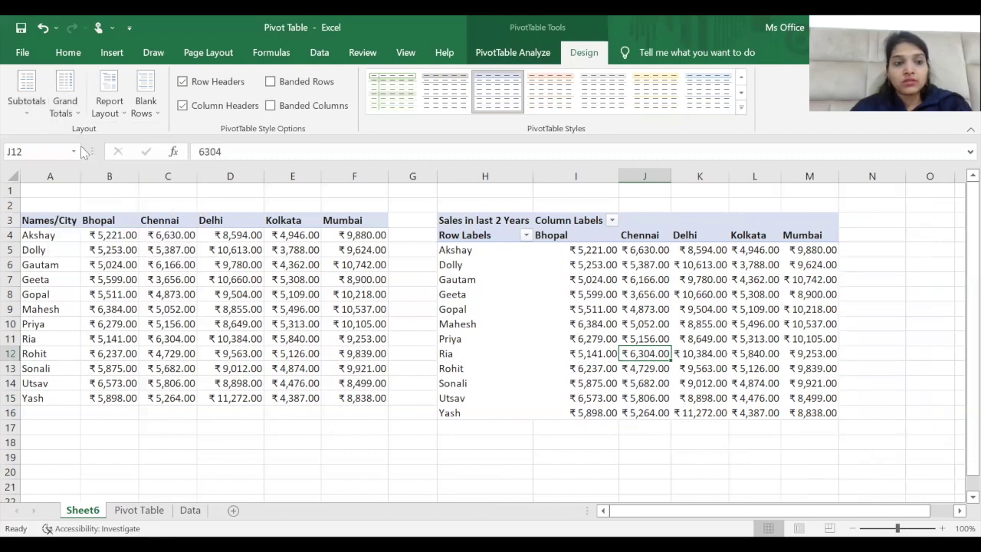
# Change the report layout so Names and City replace the generic header labels, and turn on grand totals for rows and columns.
pyautogui.click(121, 113)
pyautogui.click(157, 173)
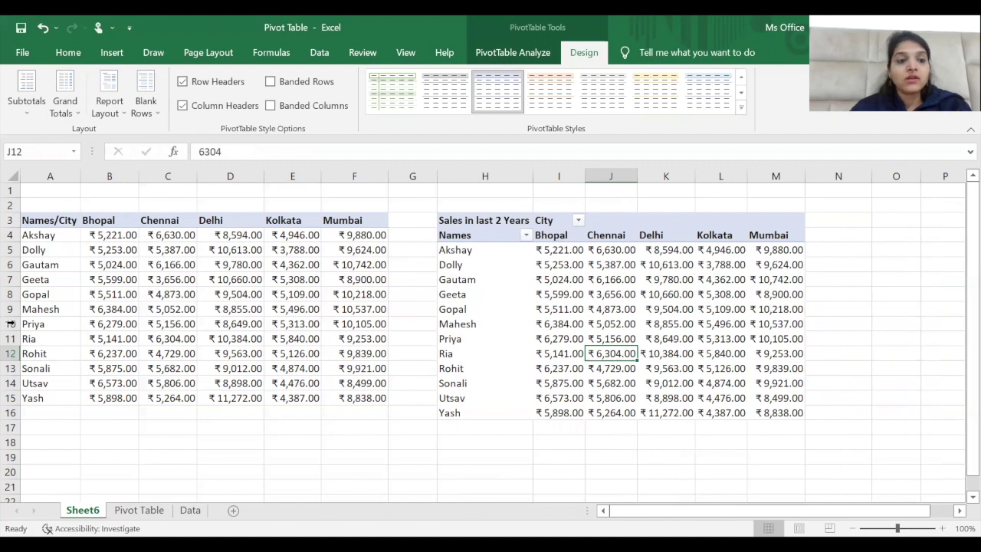
pyautogui.click(65, 101)
pyautogui.click(92, 171)
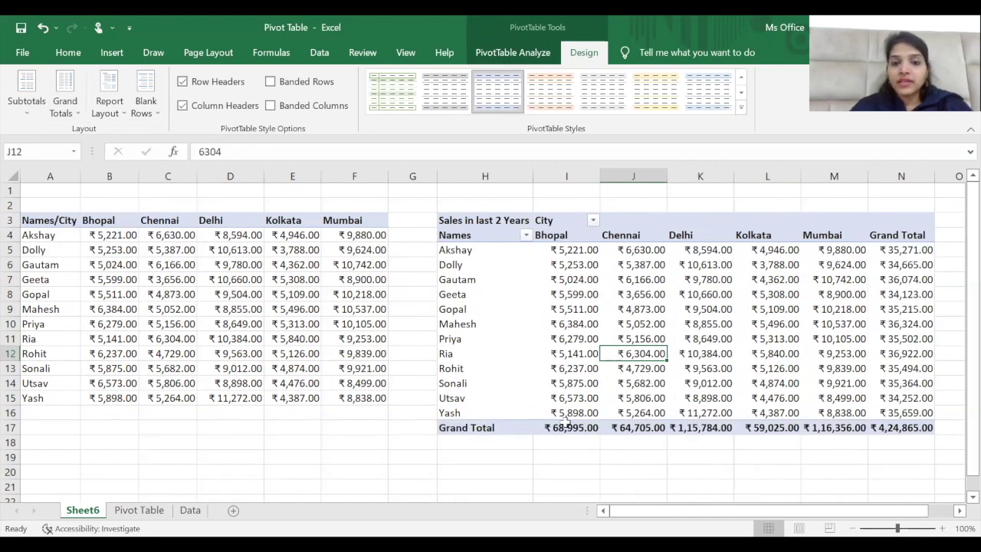
# Summarize the PivotTable's sales value field by Count instead of Sum through its field settings.
pyautogui.click(572, 323)
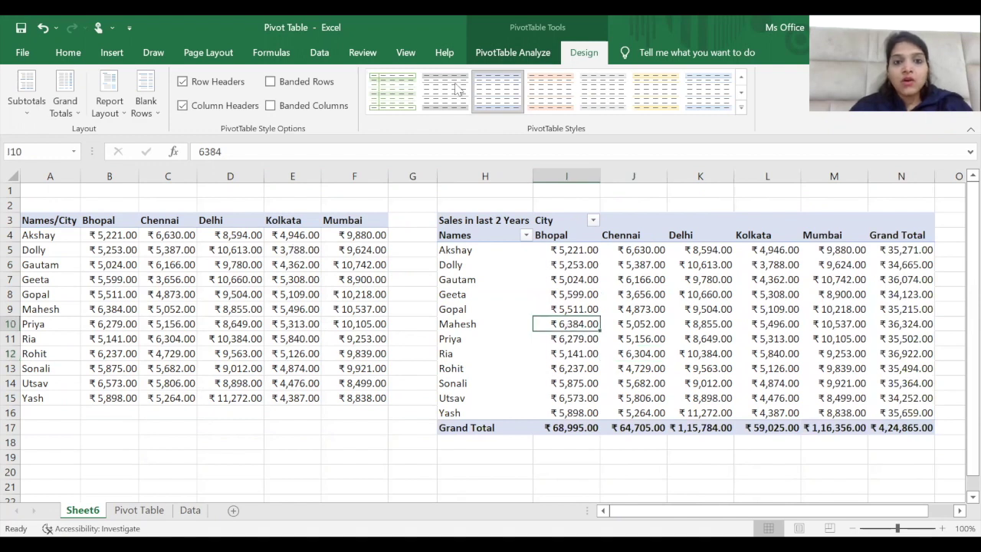
pyautogui.click(521, 54)
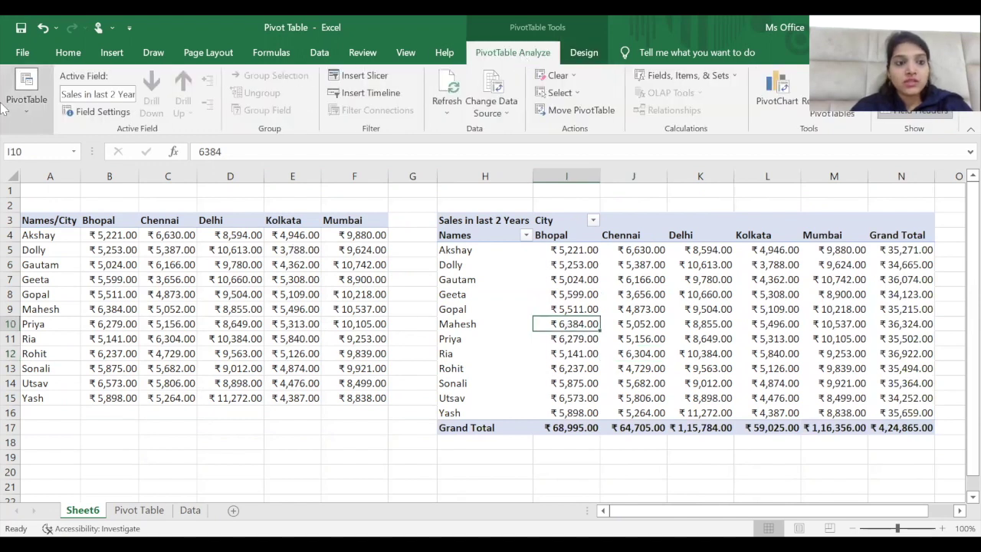
pyautogui.click(95, 112)
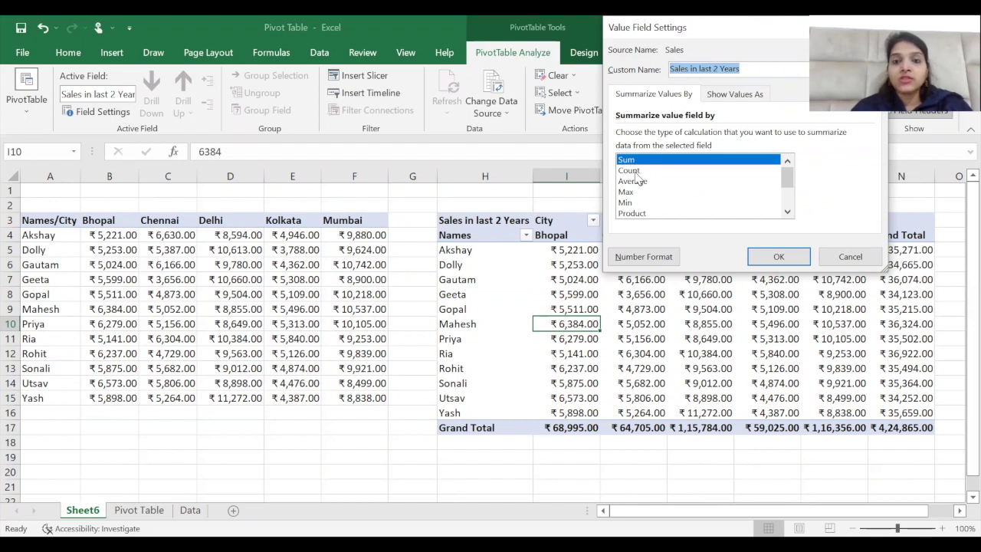
pyautogui.click(636, 174)
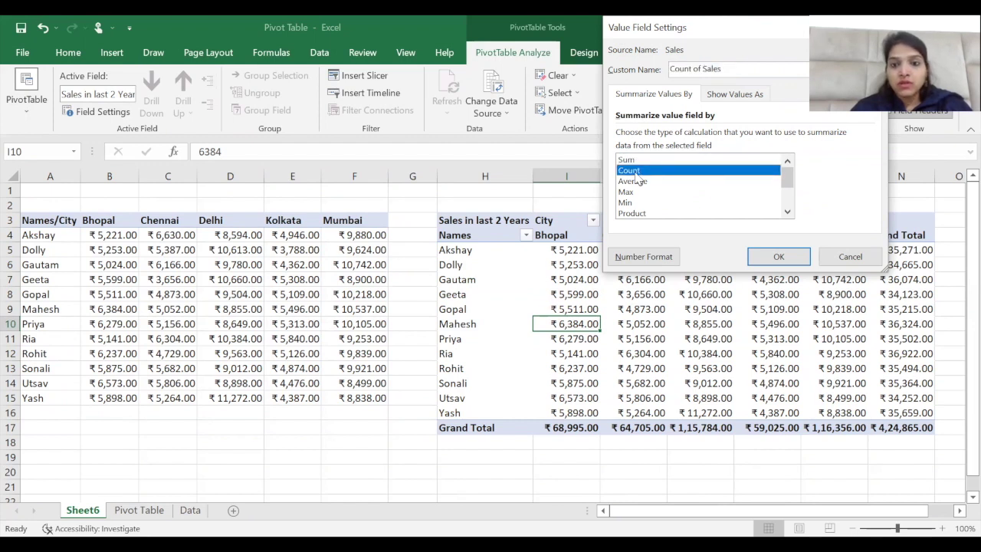
pyautogui.click(767, 260)
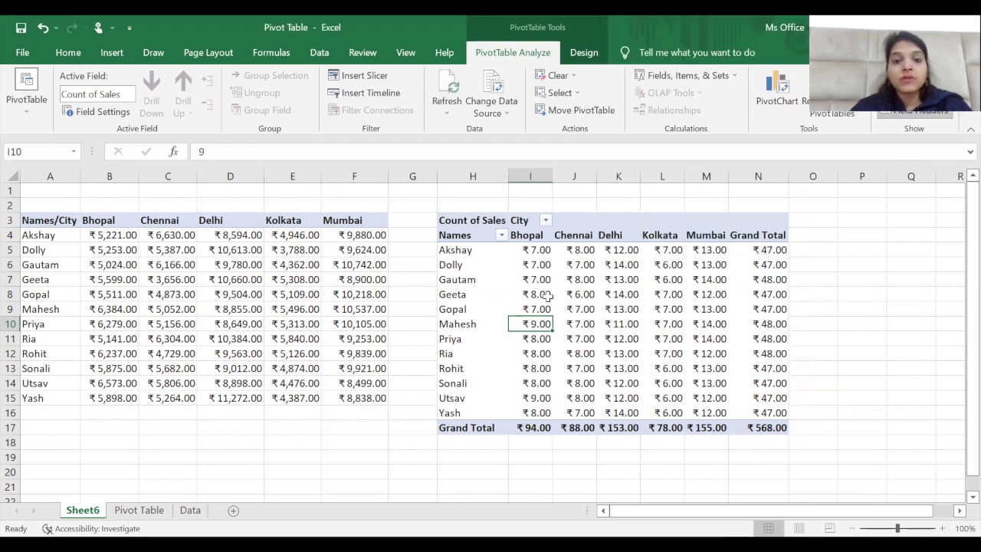
# Format the Count of Sales values as Number with 0 decimal places through the value field's number format.
pyautogui.click(95, 112)
pyautogui.click(645, 258)
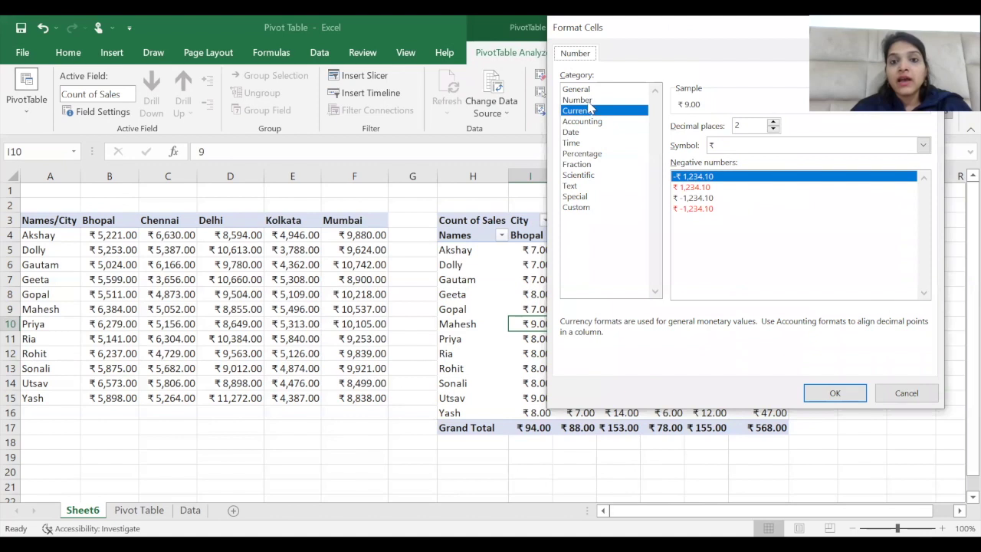
pyautogui.click(578, 100)
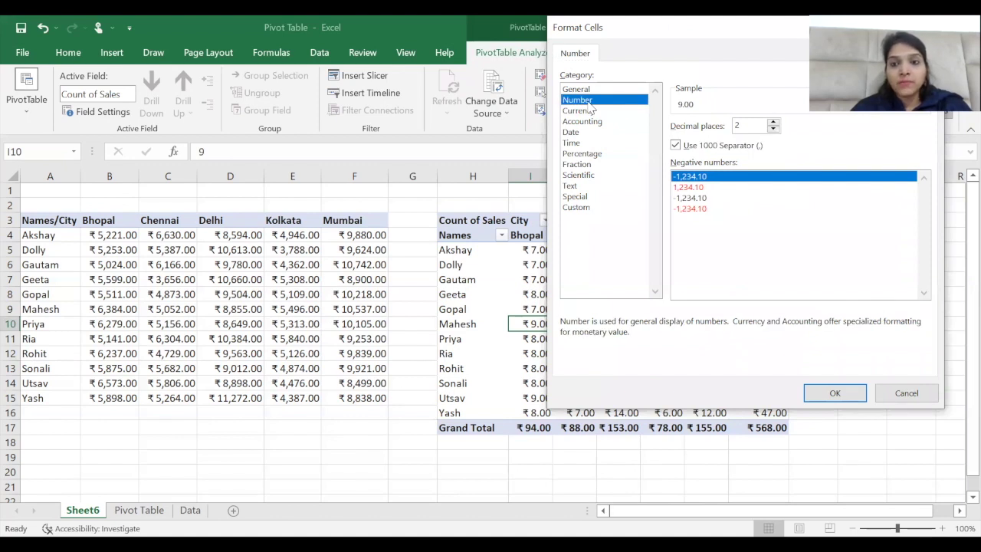
pyautogui.click(774, 121)
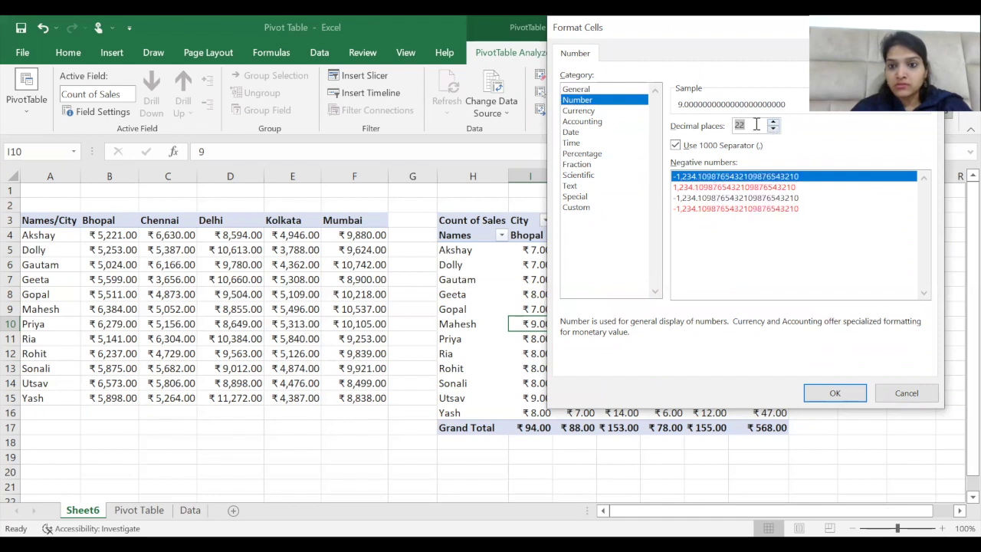
pyautogui.write('0')
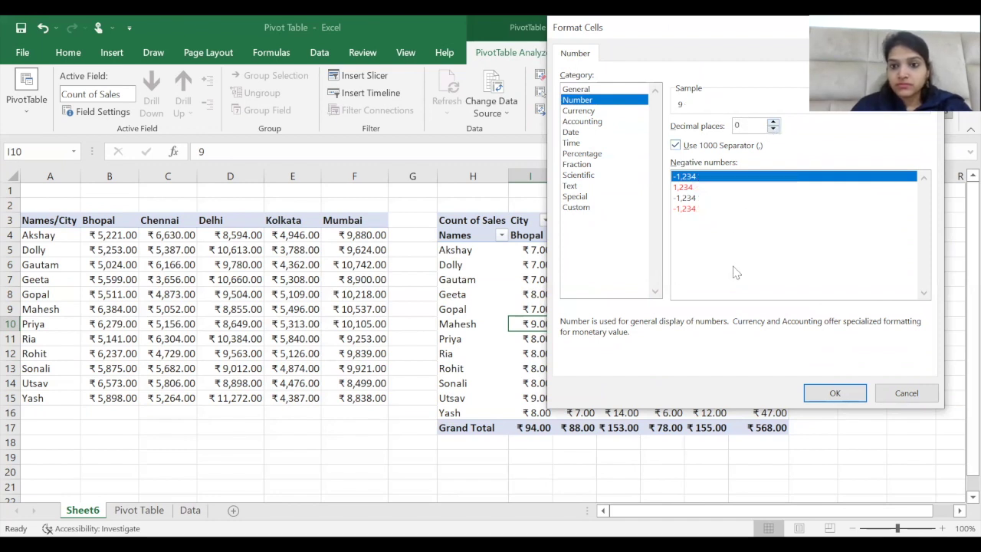
pyautogui.click(828, 405)
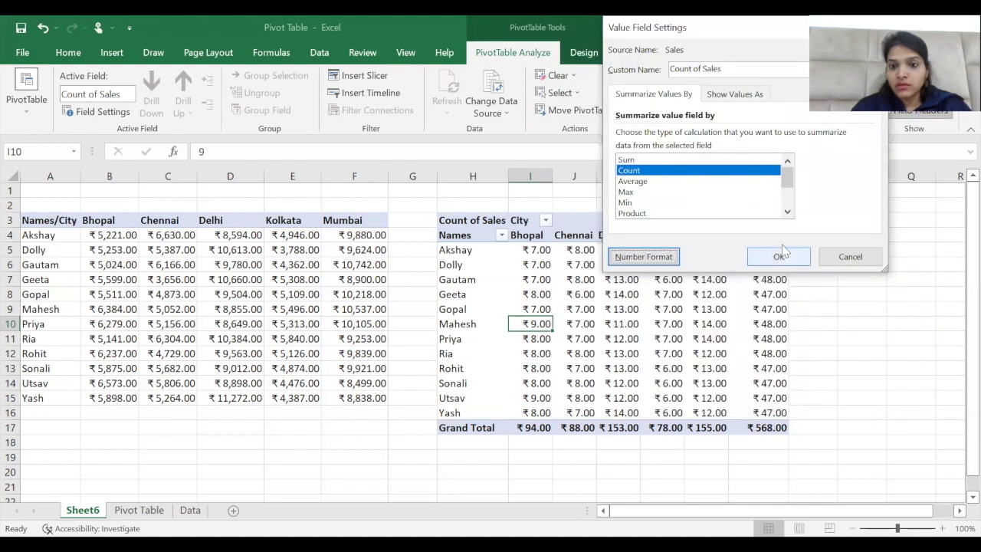
pyautogui.click(778, 259)
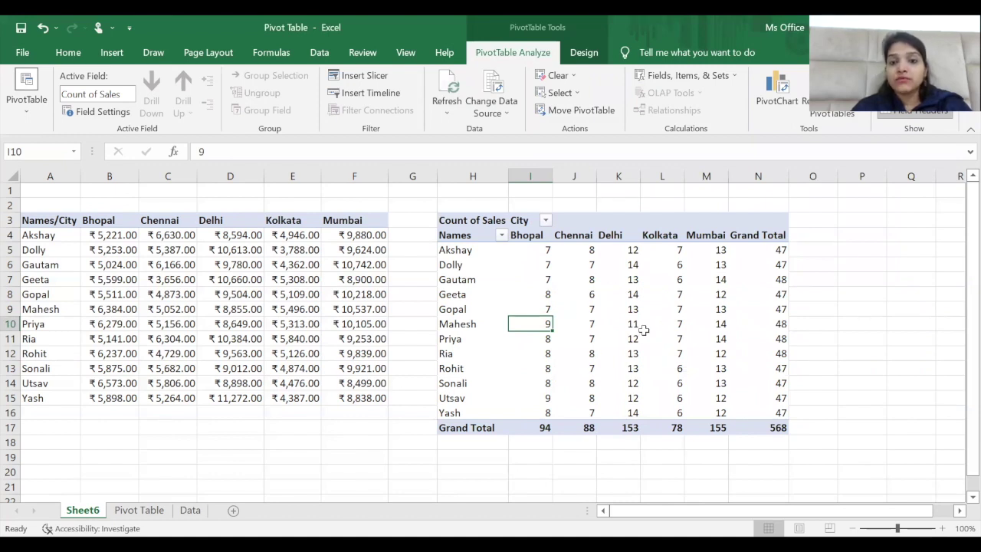
# Review the city and product sample report, and insert a PivotTable from Data!$A$1:$G$569 on the existing worksheet at Sheet6!$D$3.
pyautogui.moveTo(644, 330)
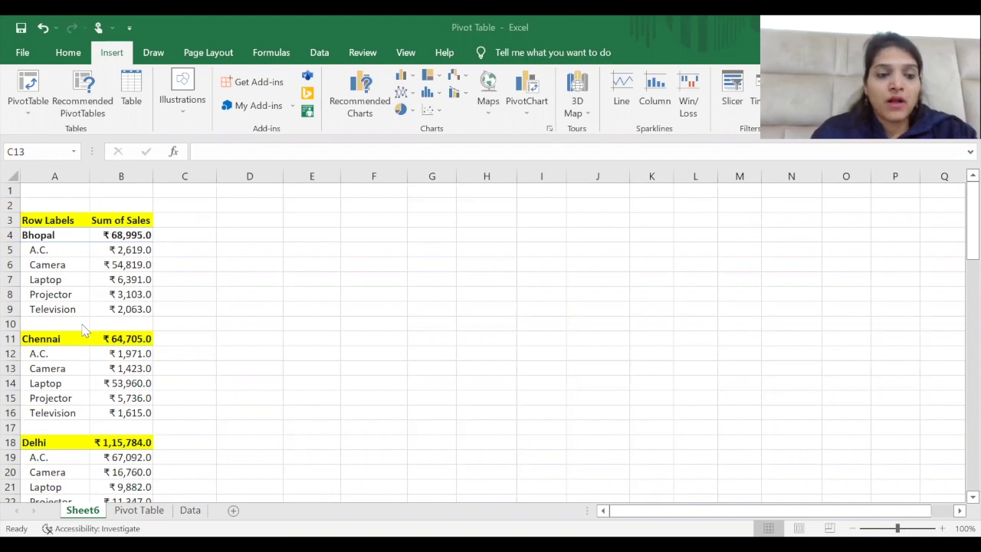
pyautogui.scroll(-4, 84, 330)
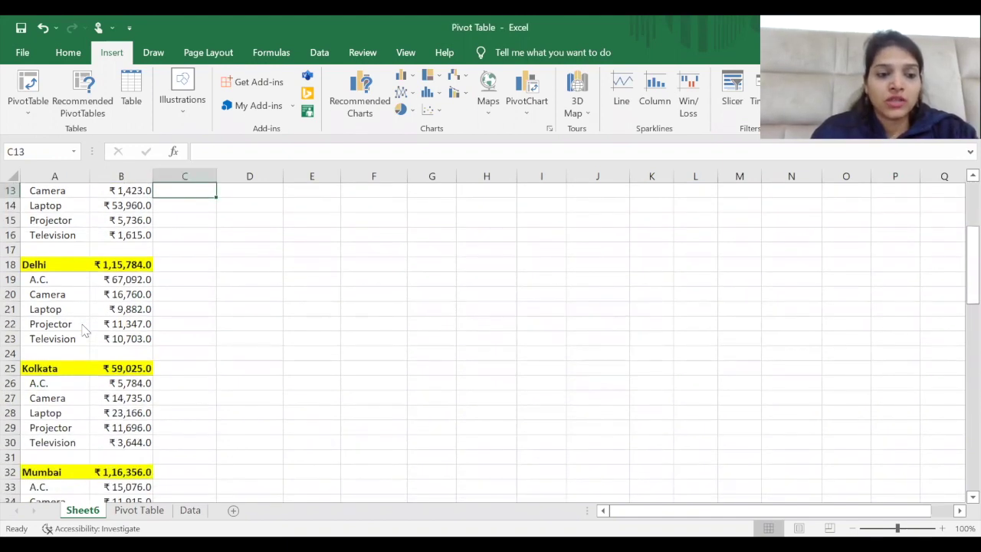
pyautogui.scroll(4, 85, 330)
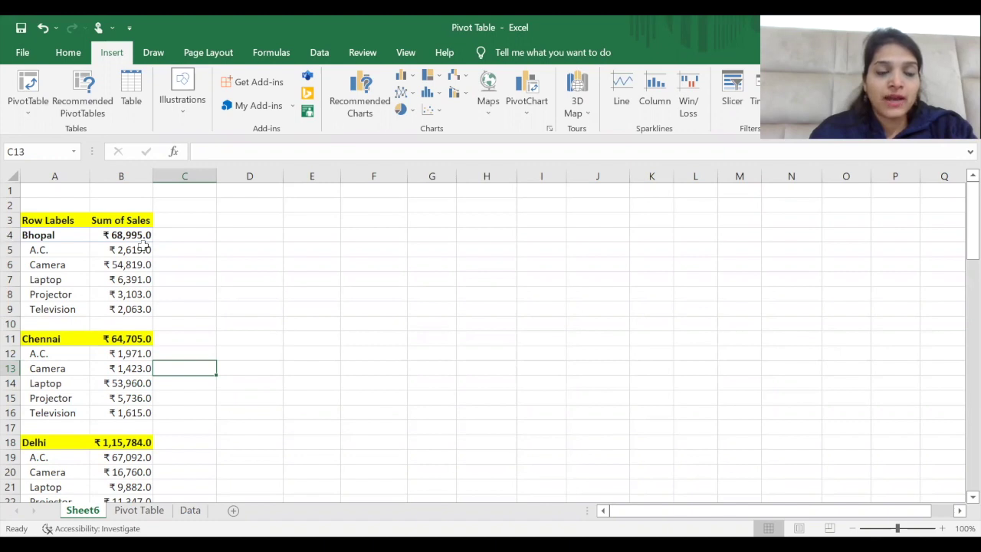
pyautogui.click(81, 236)
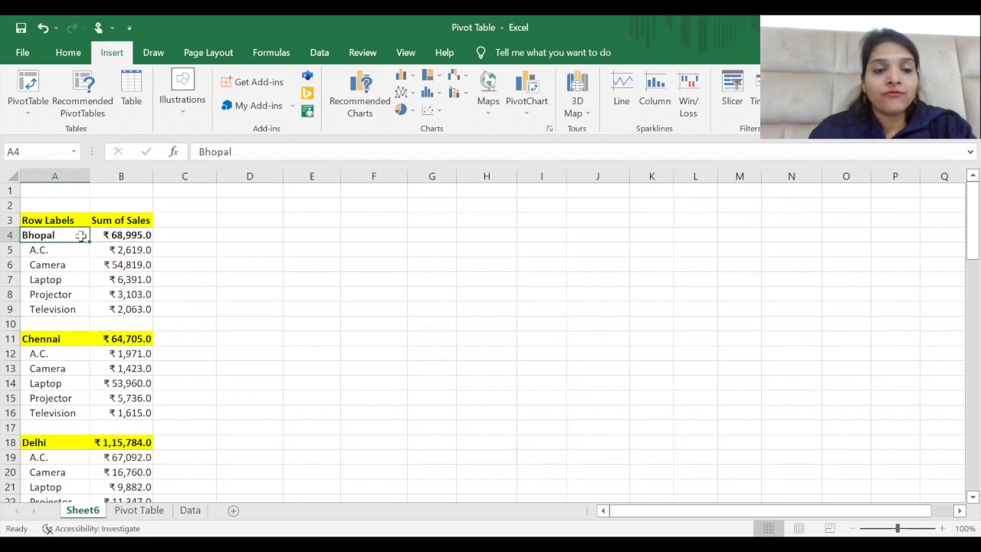
pyautogui.click(190, 509)
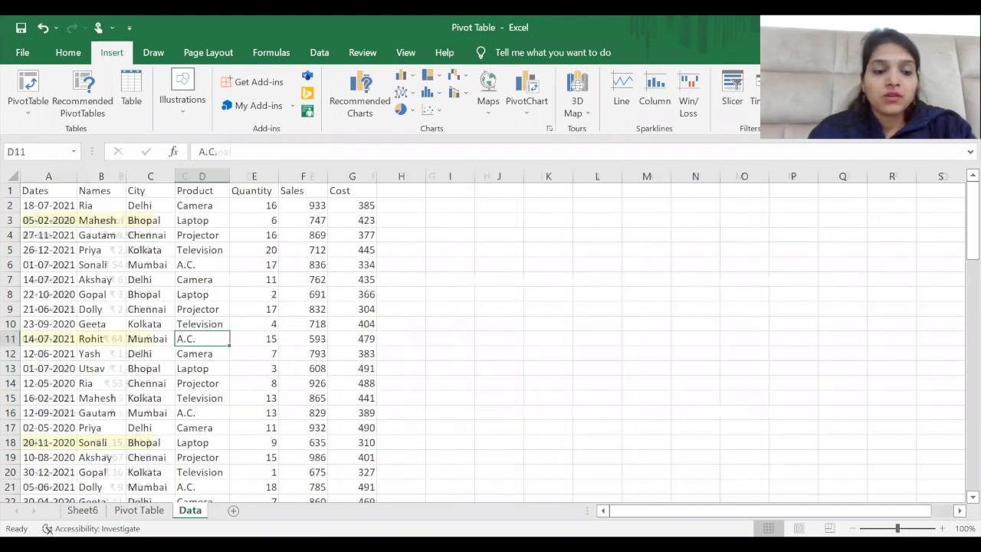
pyautogui.click(28, 87)
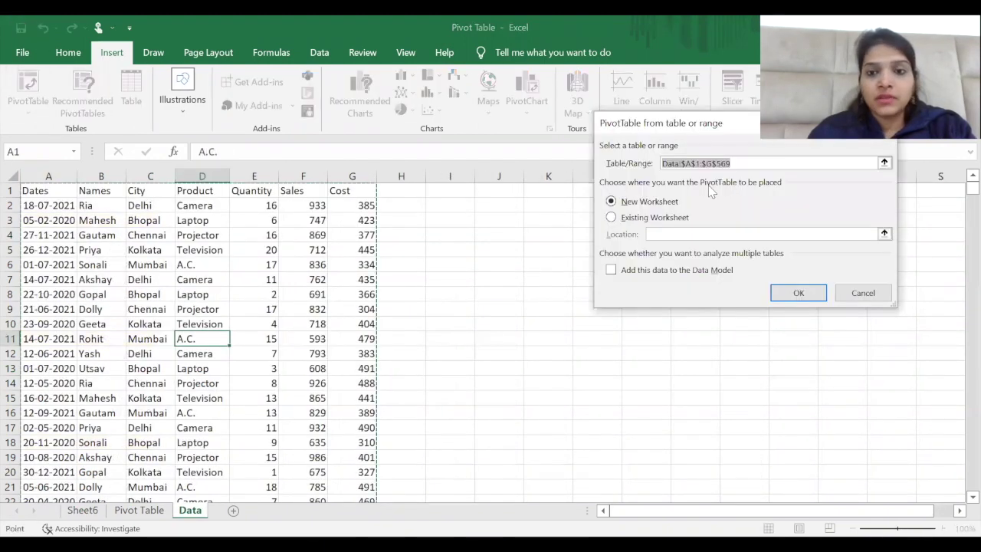
pyautogui.click(612, 217)
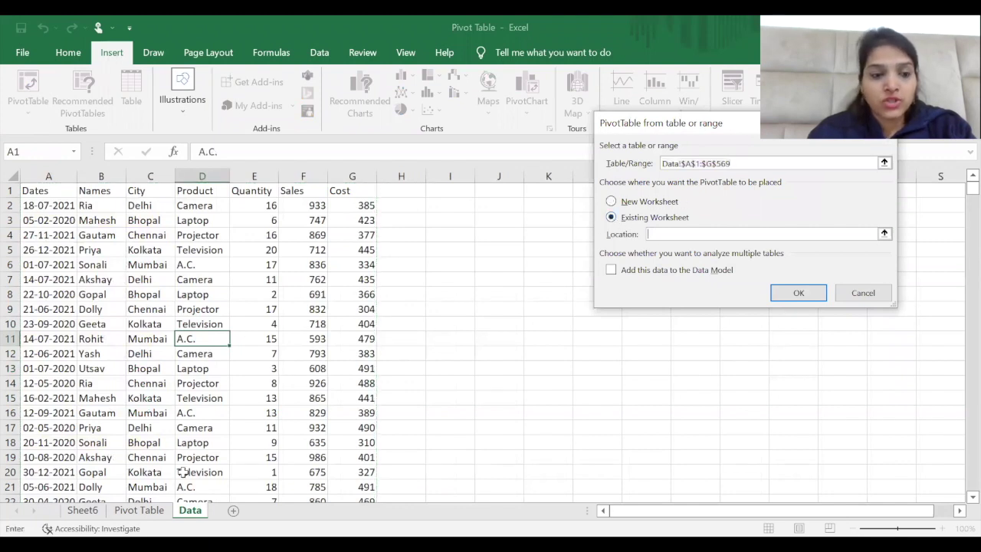
pyautogui.click(82, 511)
pyautogui.click(251, 216)
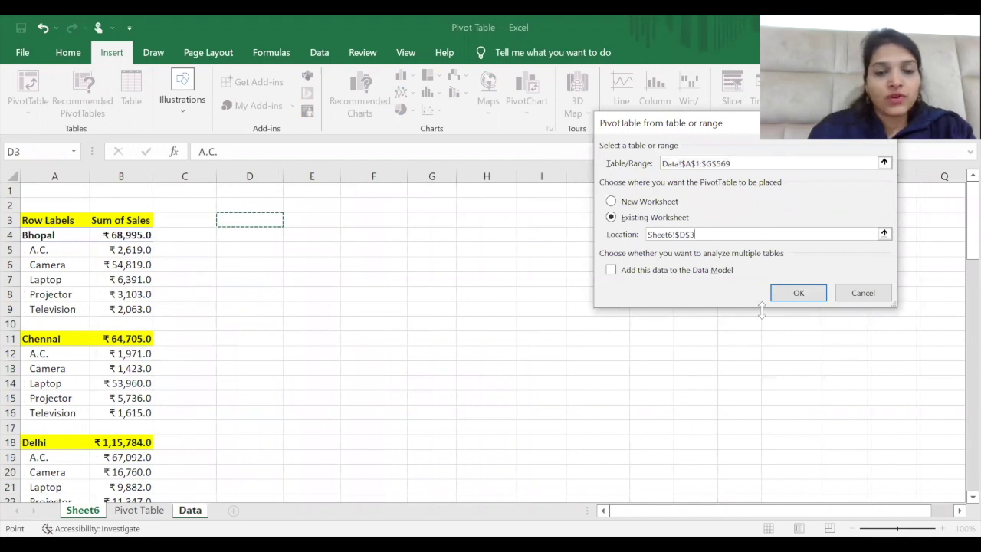
pyautogui.click(798, 293)
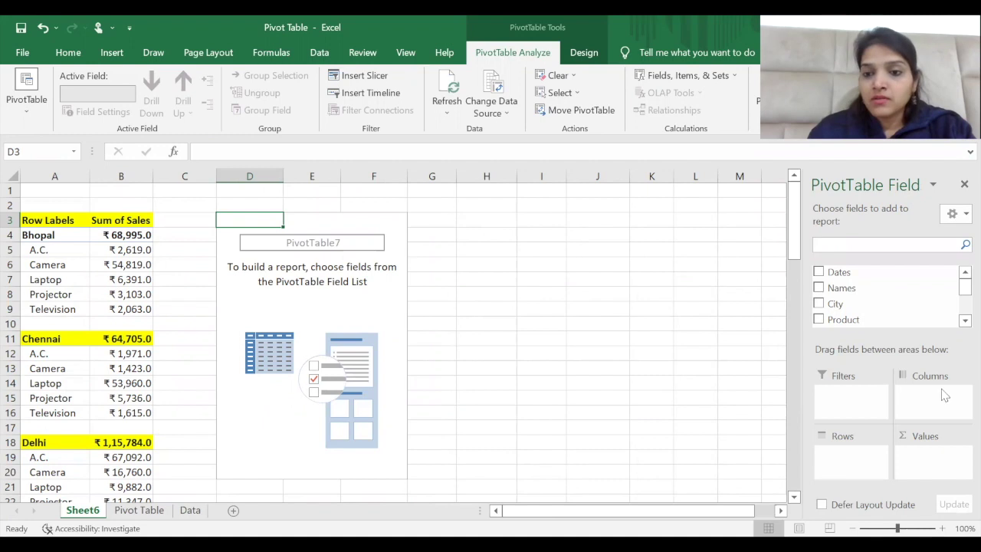
# Build the new PivotTable with City above Product in the rows and Sales summed as the values.
pyautogui.moveTo(835, 305); pyautogui.dragTo(827, 454)
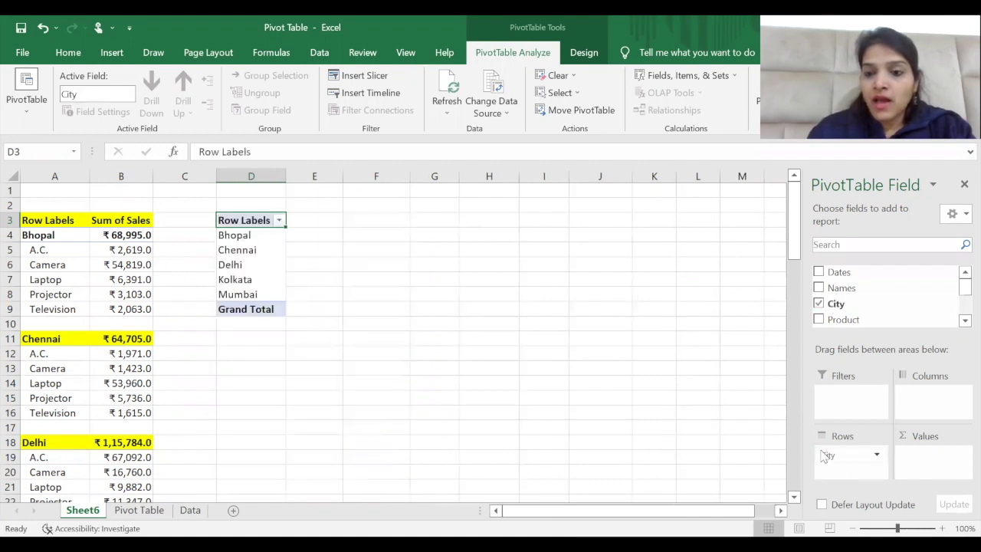
pyautogui.moveTo(842, 319); pyautogui.dragTo(841, 465)
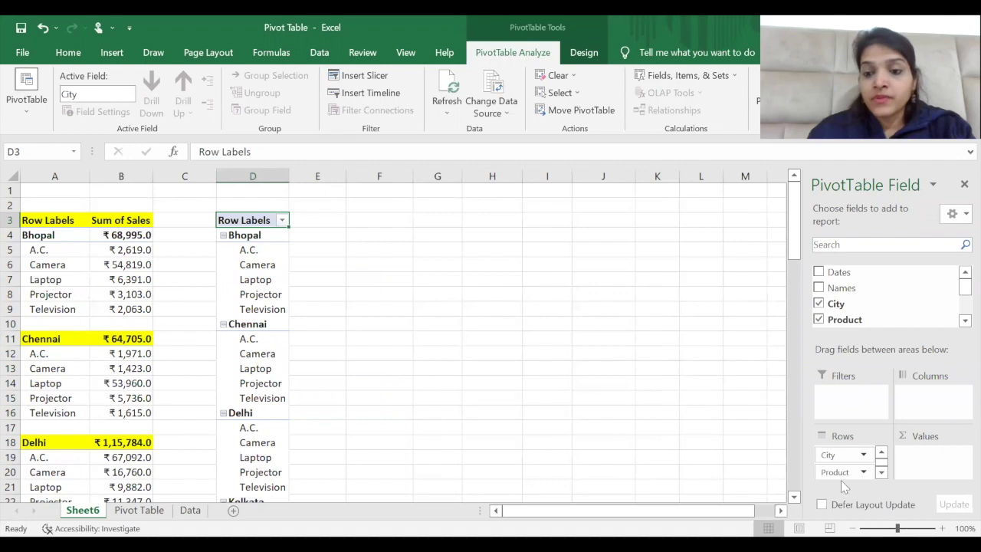
pyautogui.moveTo(845, 457); pyautogui.dragTo(864, 476)
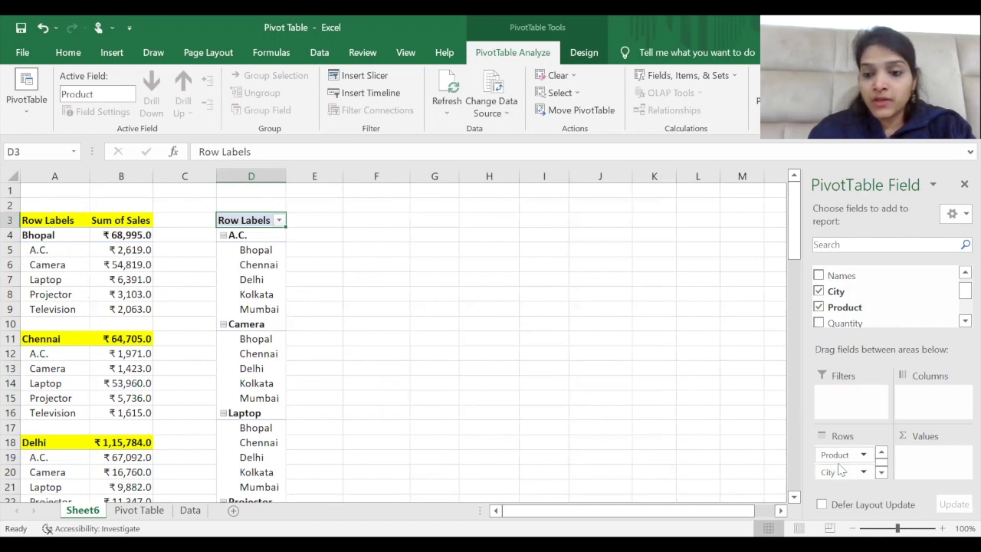
pyautogui.moveTo(837, 455); pyautogui.dragTo(864, 475)
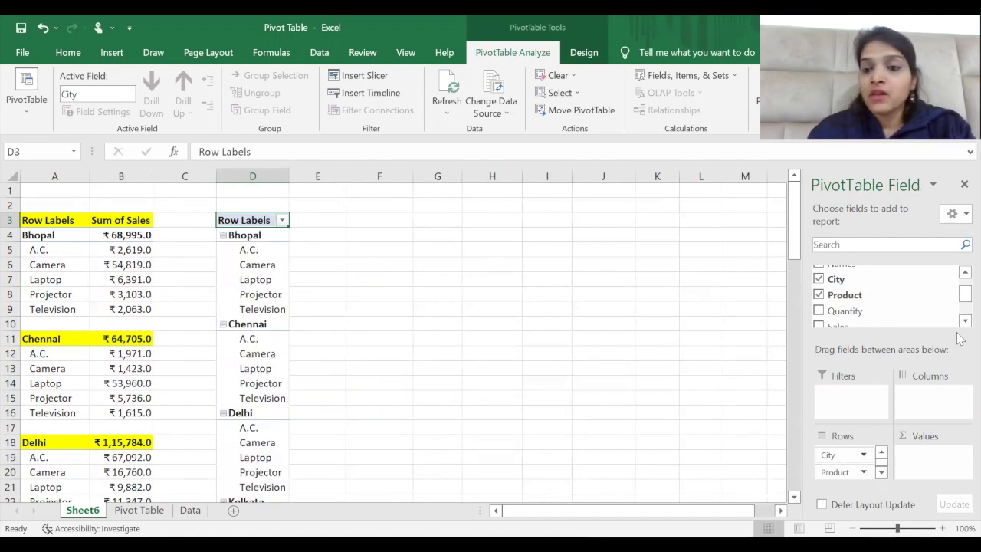
pyautogui.moveTo(961, 321); pyautogui.dragTo(932, 469)
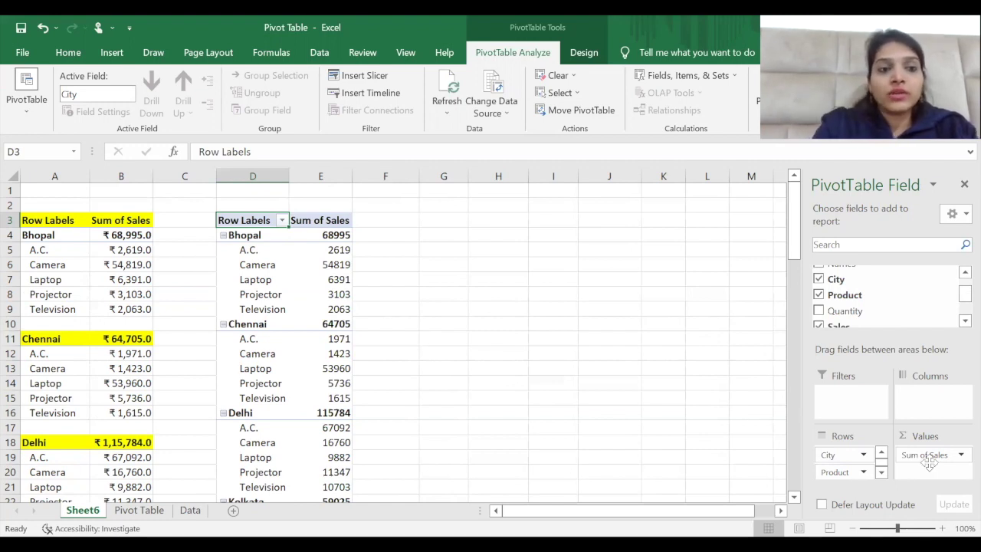
# Toggle the new PivotTable's expand and collapse buttons off and back on.
pyautogui.click(250, 152)
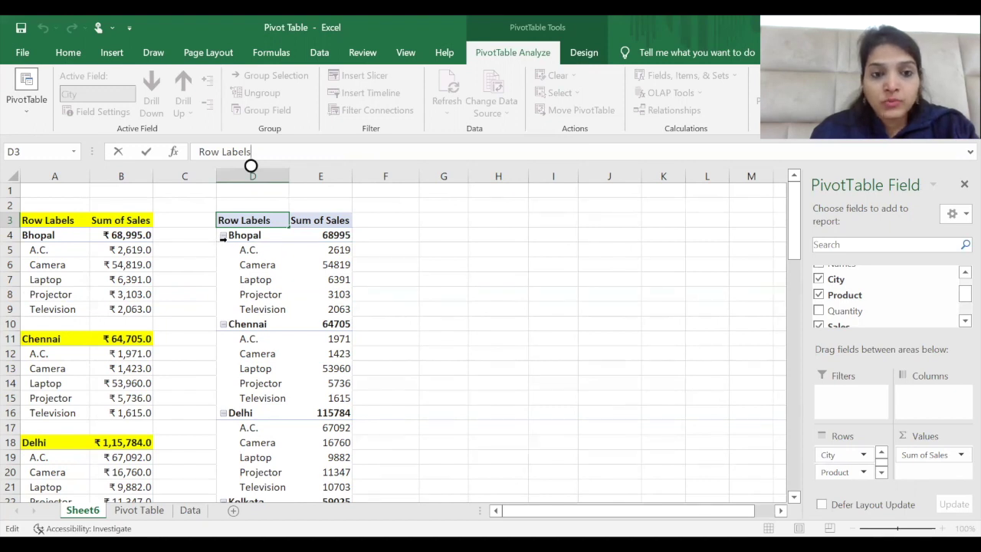
pyautogui.press('Return')
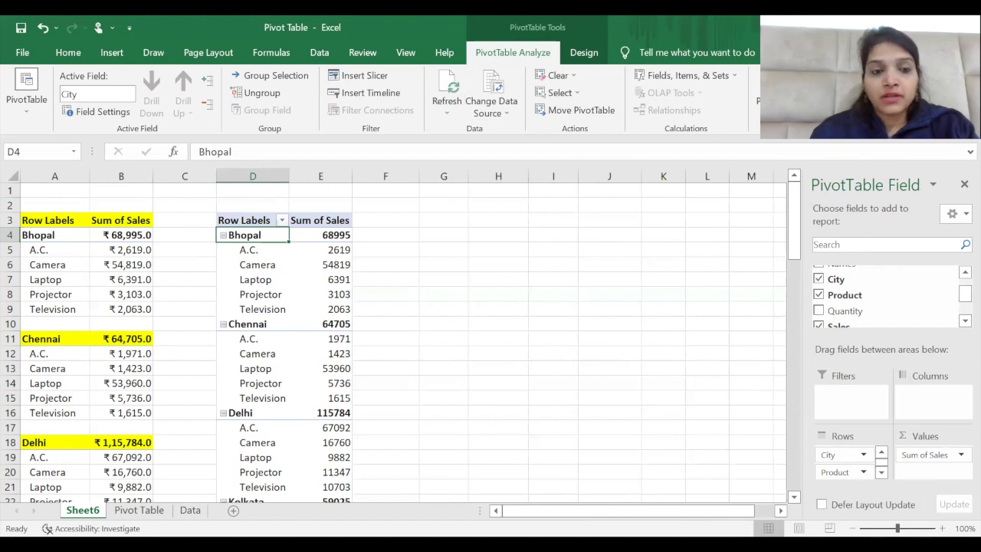
pyautogui.click(835, 100)
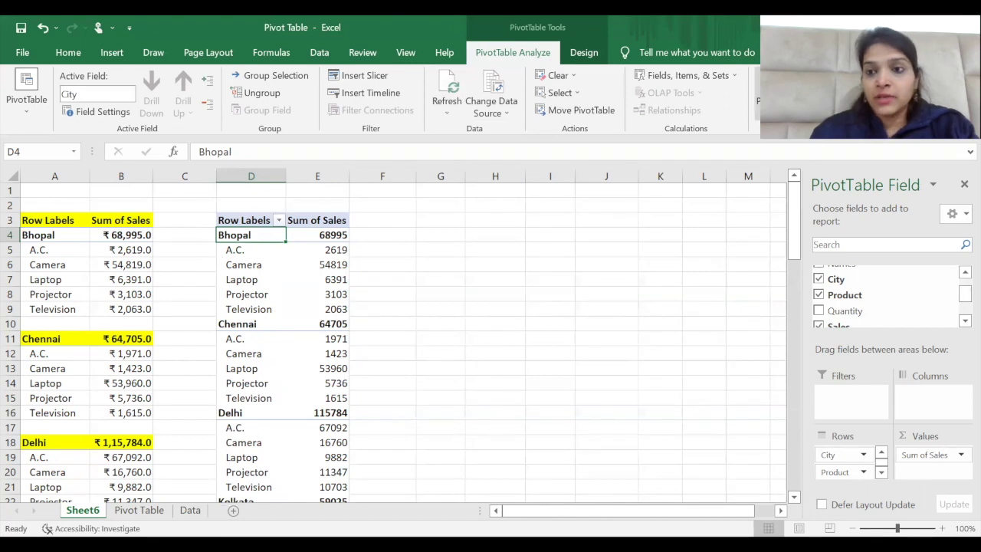
pyautogui.click(963, 115)
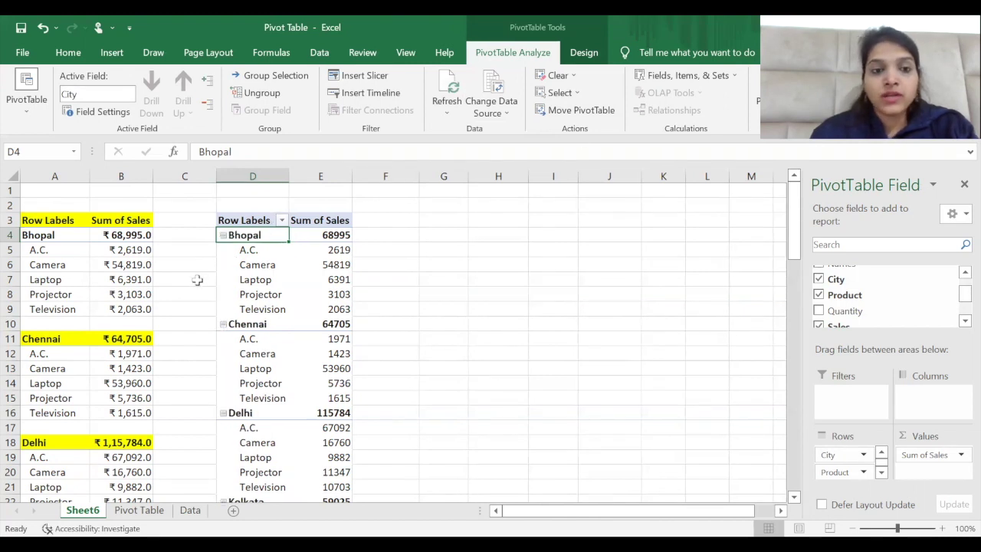
# Collapse the Bhopal, Chennai, Delhi and Kolkata groups in the new PivotTable to hide their product rows.
pyautogui.click(223, 236)
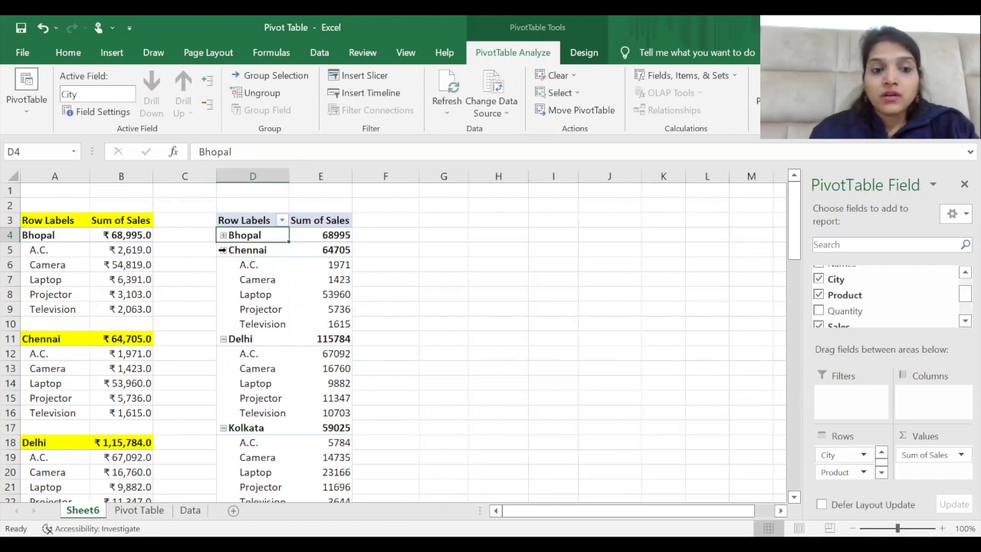
pyautogui.click(224, 251)
pyautogui.click(223, 250)
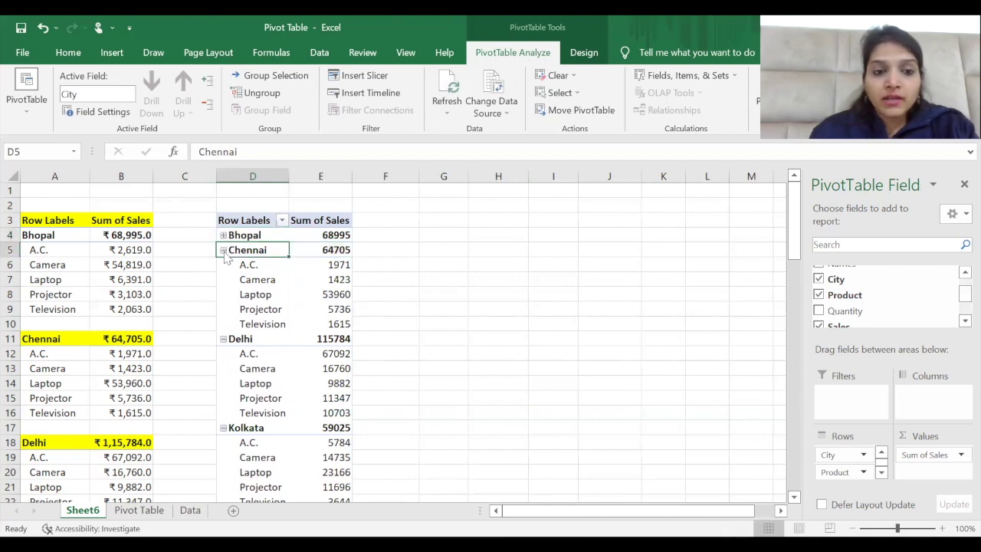
pyautogui.click(223, 265)
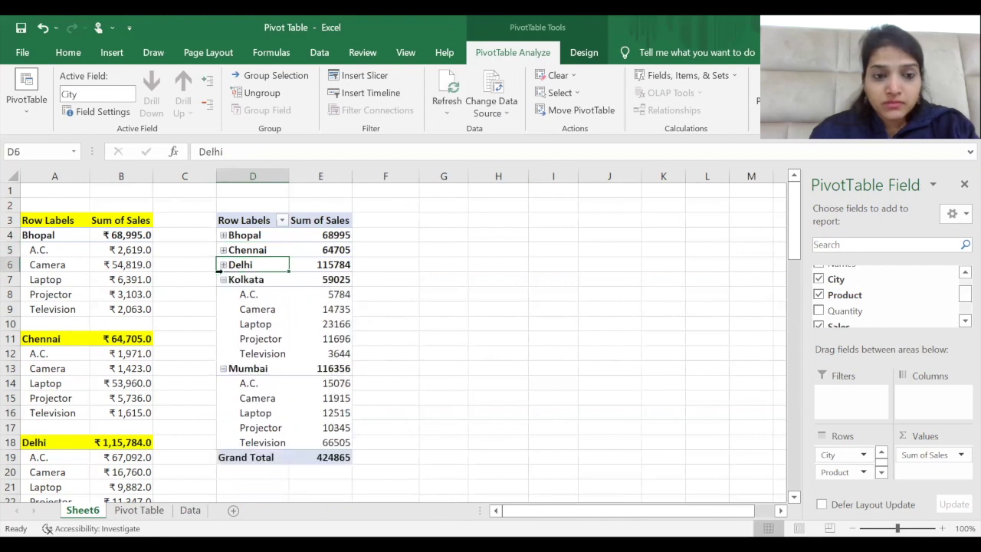
pyautogui.click(224, 280)
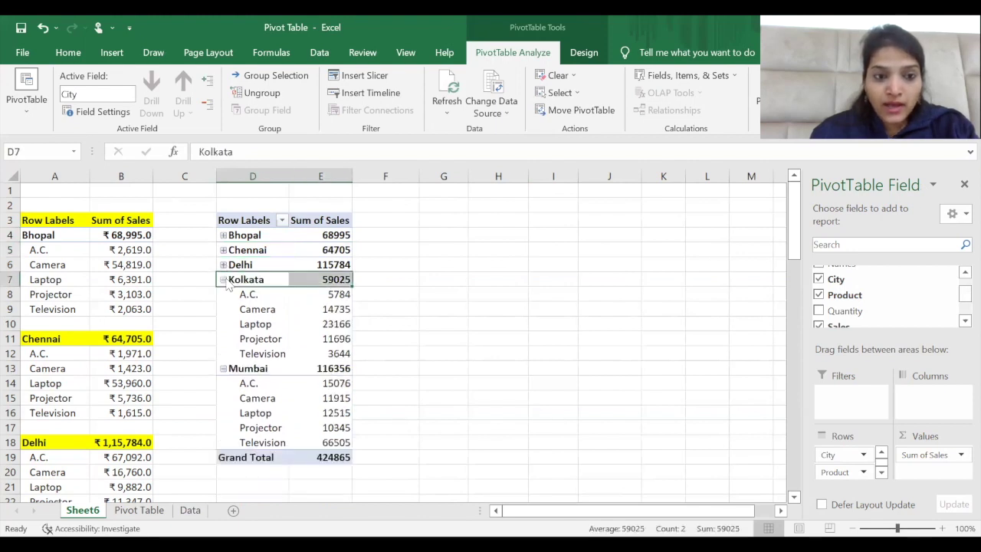
pyautogui.click(223, 280)
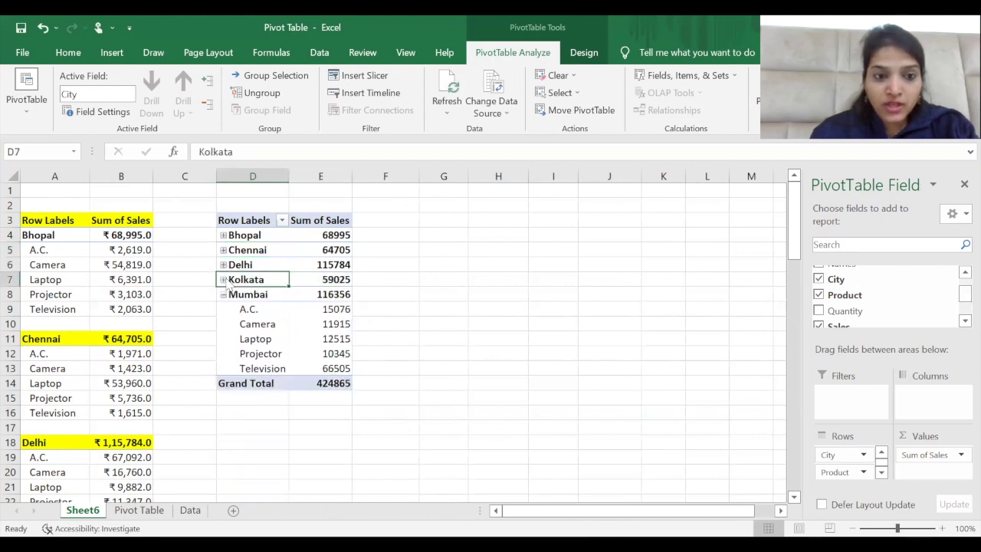
# Expand the Bhopal, Chennai and Delhi groups in the new PivotTable to show their product rows.
pyautogui.click(221, 236)
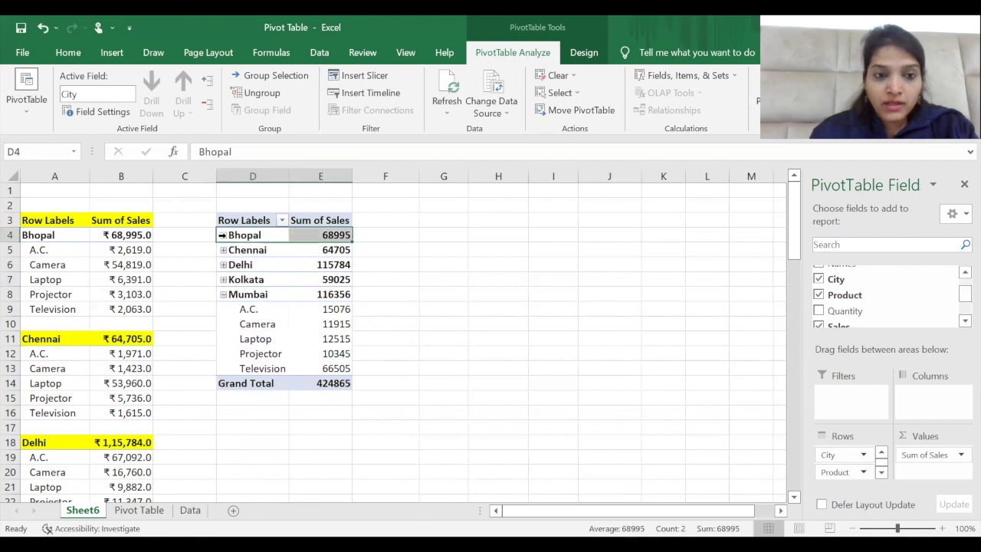
pyautogui.click(223, 235)
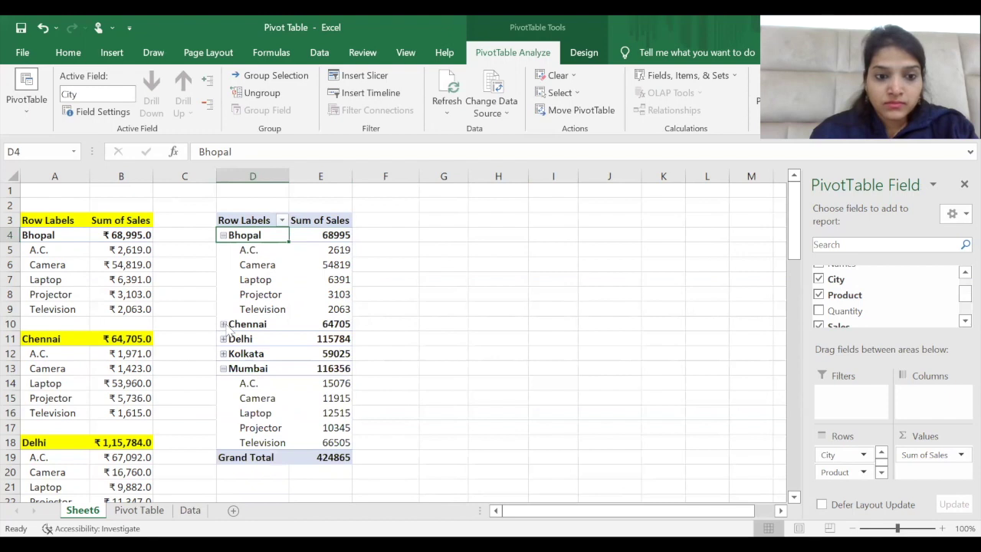
pyautogui.click(223, 324)
pyautogui.click(223, 413)
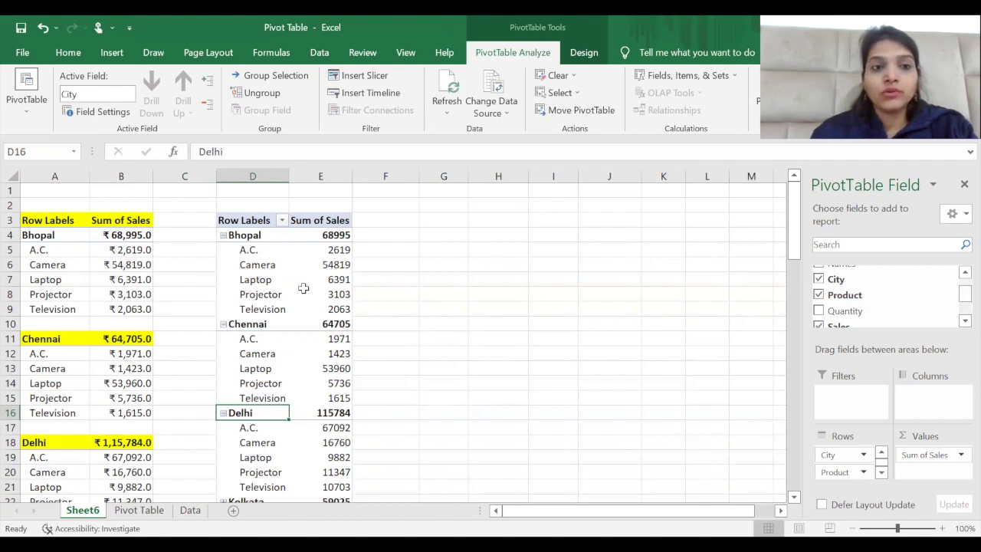
# Format the new PivotTable's Sum of Sales values as Currency with the ₹ symbol and 1 decimal place through the value field settings.
pyautogui.click(105, 113)
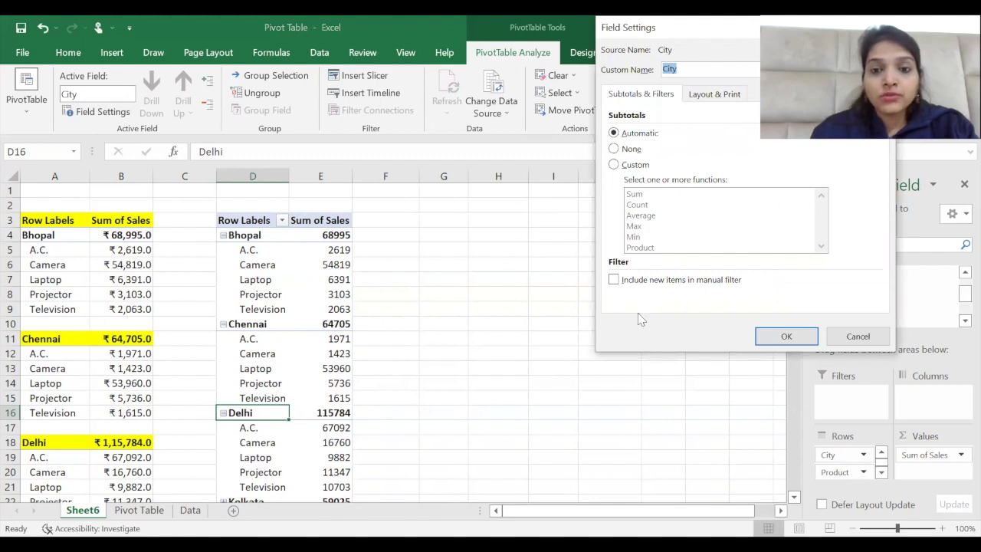
pyautogui.click(856, 337)
pyautogui.click(353, 278)
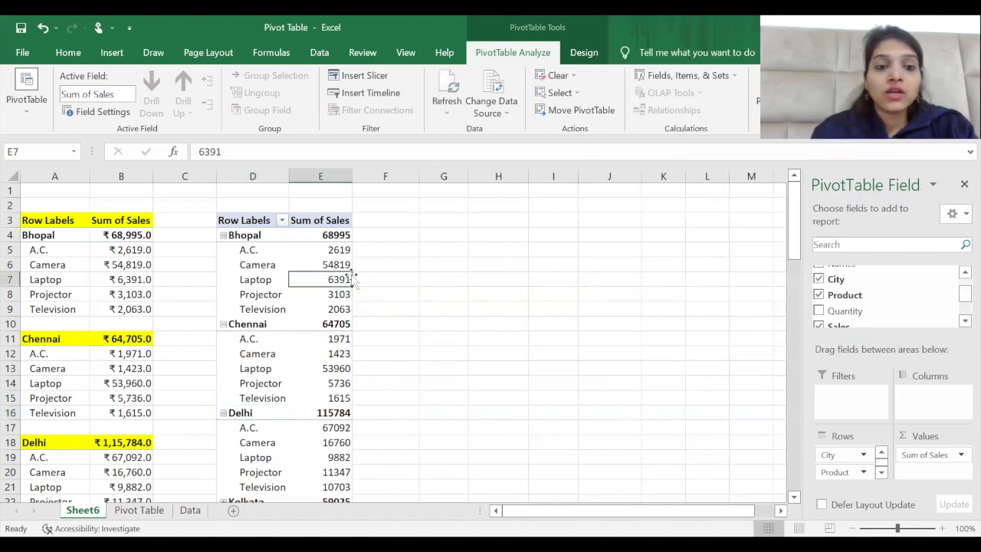
pyautogui.click(95, 111)
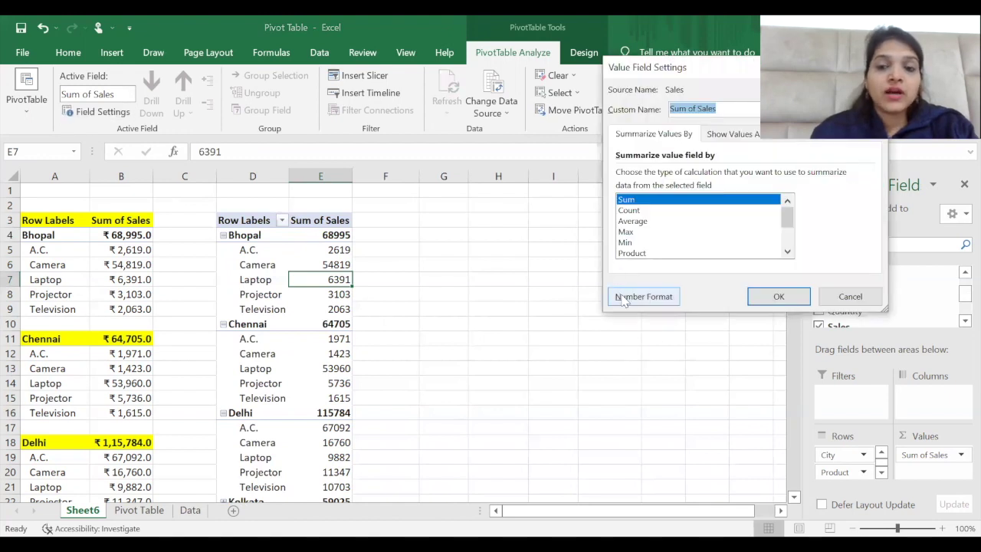
pyautogui.click(624, 299)
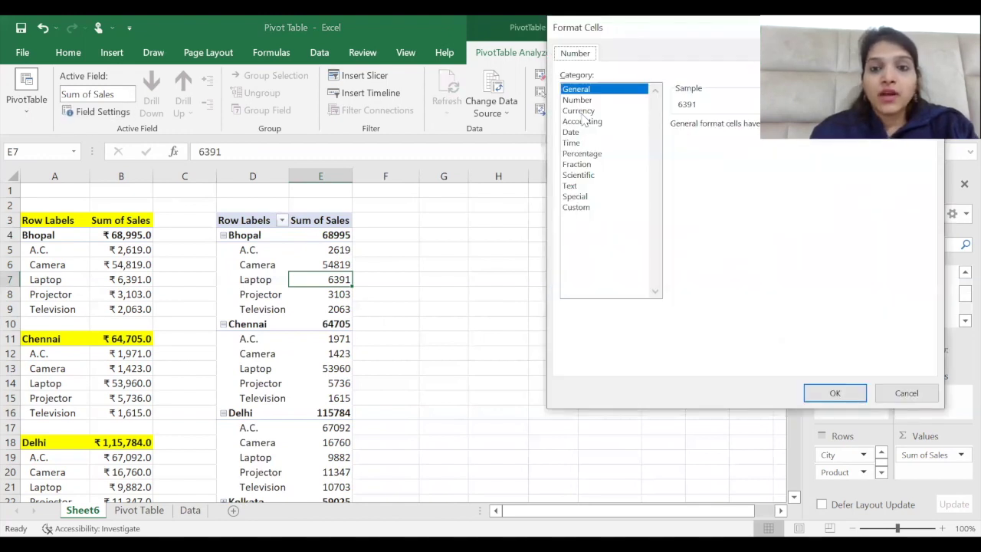
pyautogui.click(585, 112)
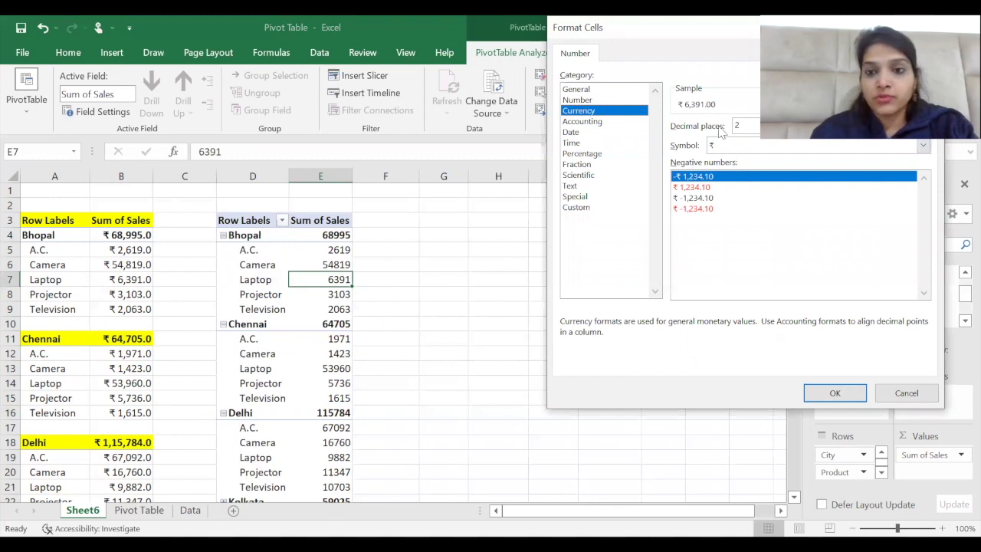
pyautogui.doubleClick(740, 124)
pyautogui.write('1')
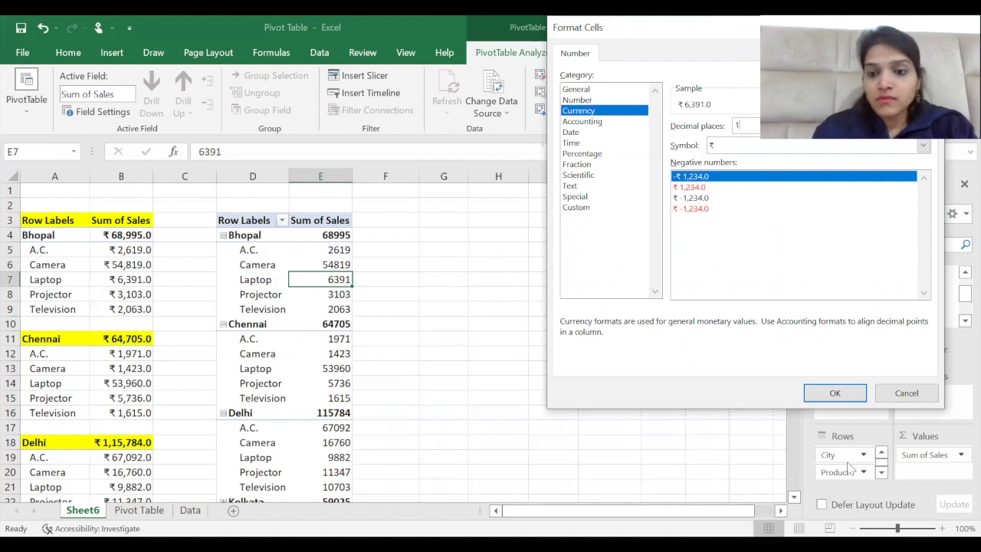
pyautogui.click(833, 393)
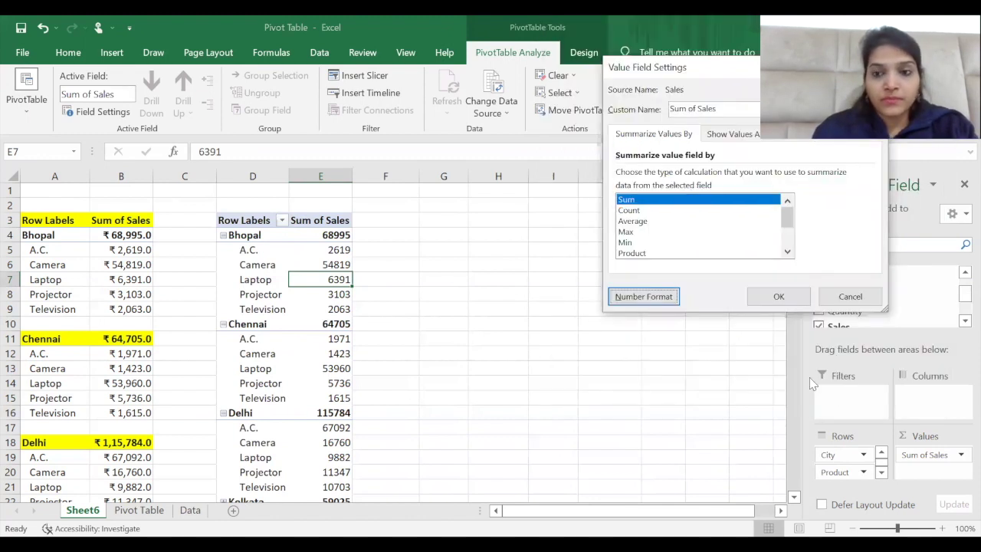
pyautogui.click(763, 301)
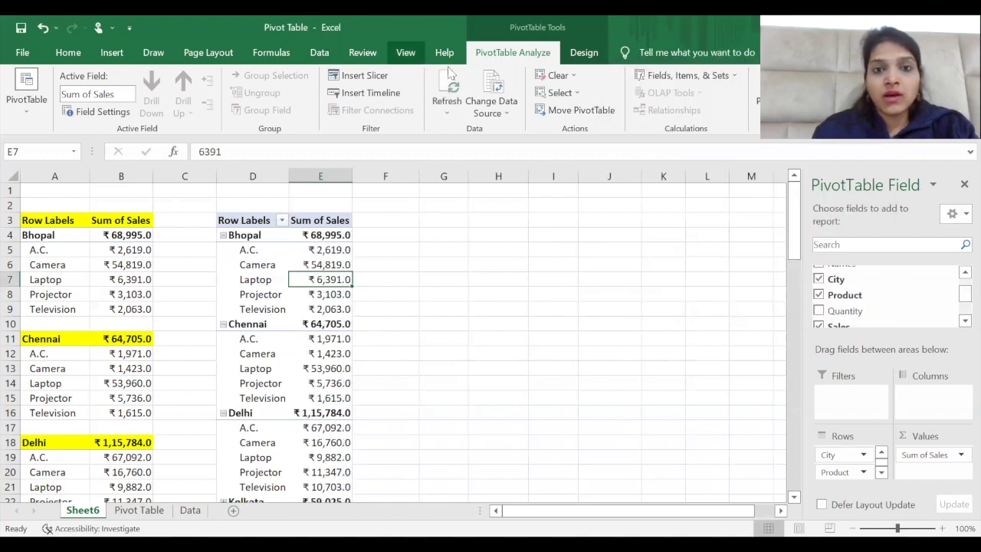
# Show all subtotals at the bottom of each city group and insert a blank line after each city in the new PivotTable.
pyautogui.click(584, 60)
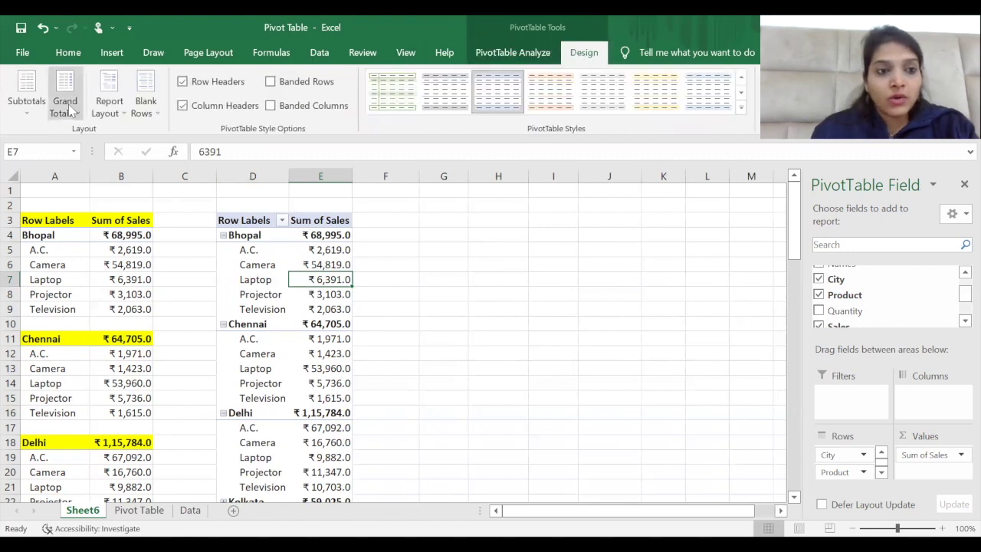
pyautogui.click(29, 110)
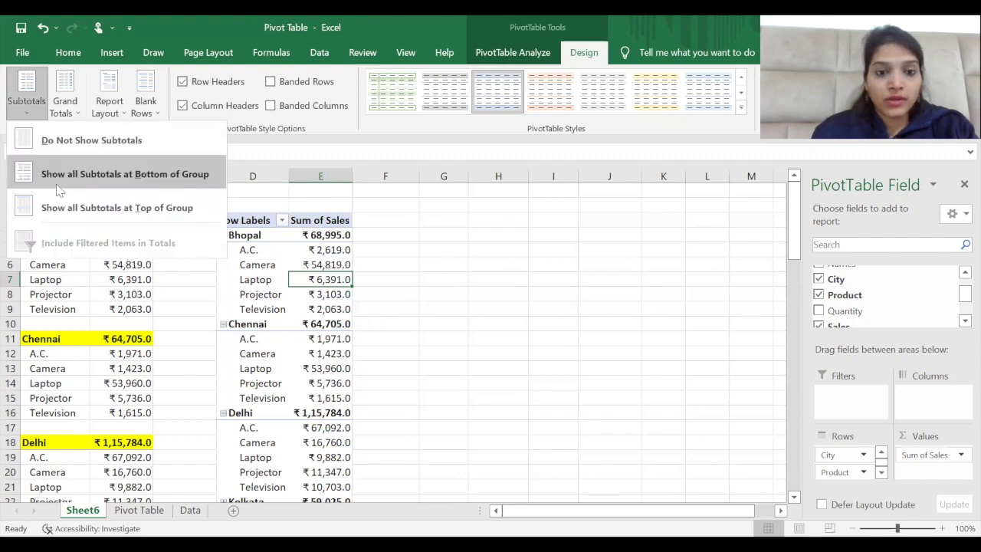
pyautogui.click(57, 188)
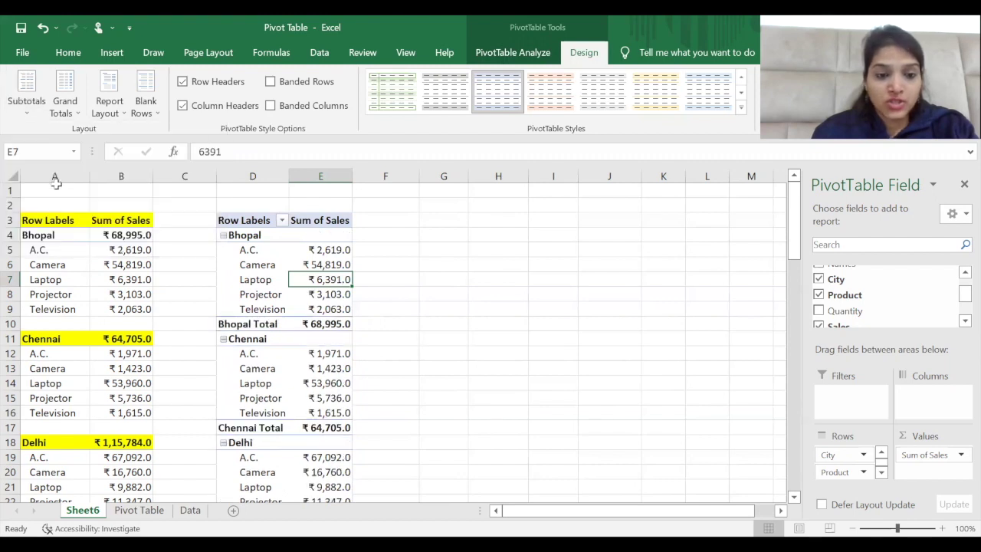
pyautogui.click(145, 107)
pyautogui.click(173, 146)
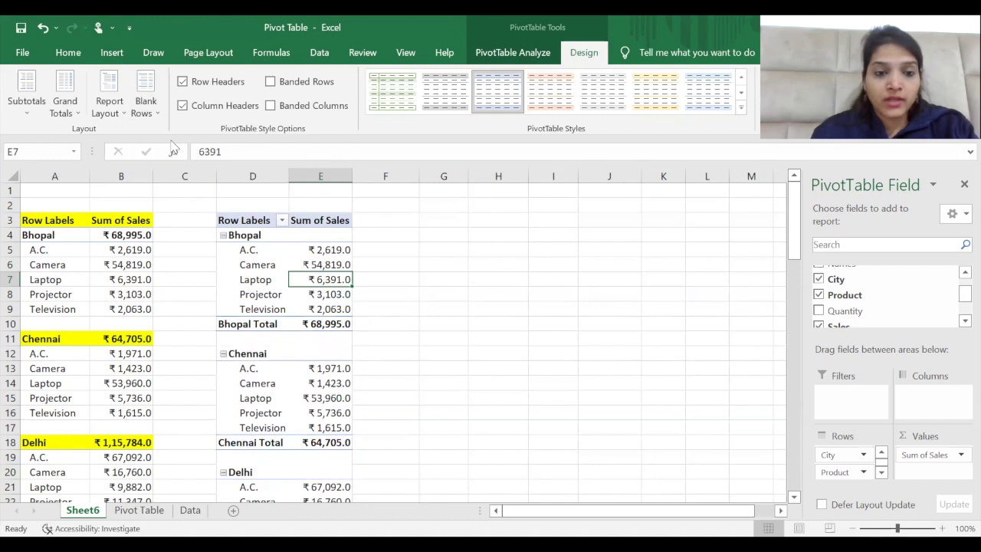
# Try the new PivotTable's report layout in Tabular Form and in Outline Form.
pyautogui.click(121, 108)
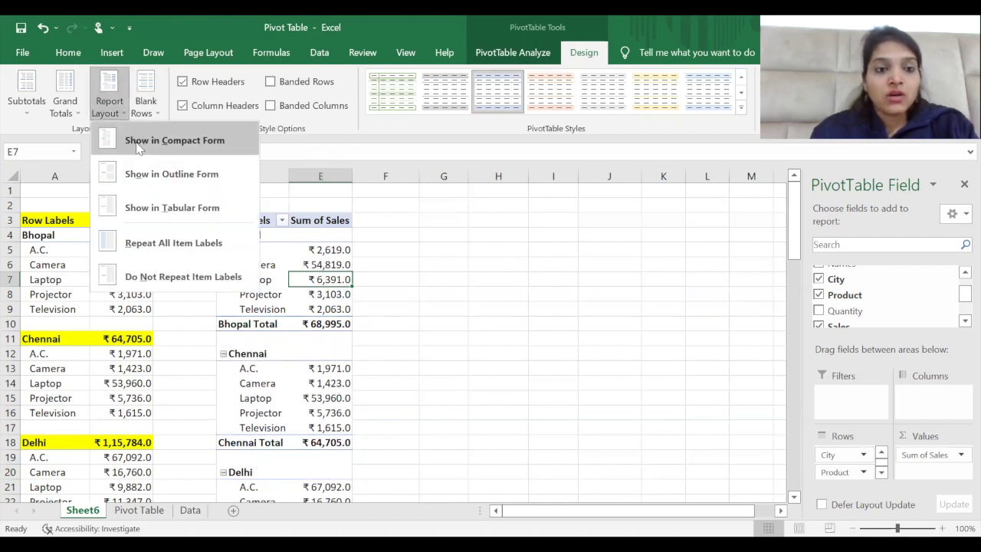
pyautogui.click(153, 205)
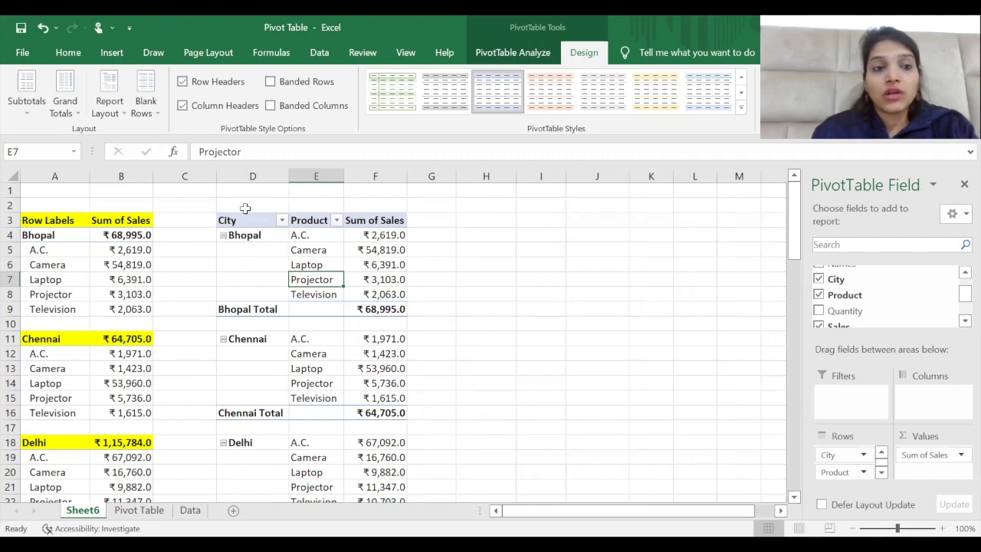
pyautogui.click(110, 95)
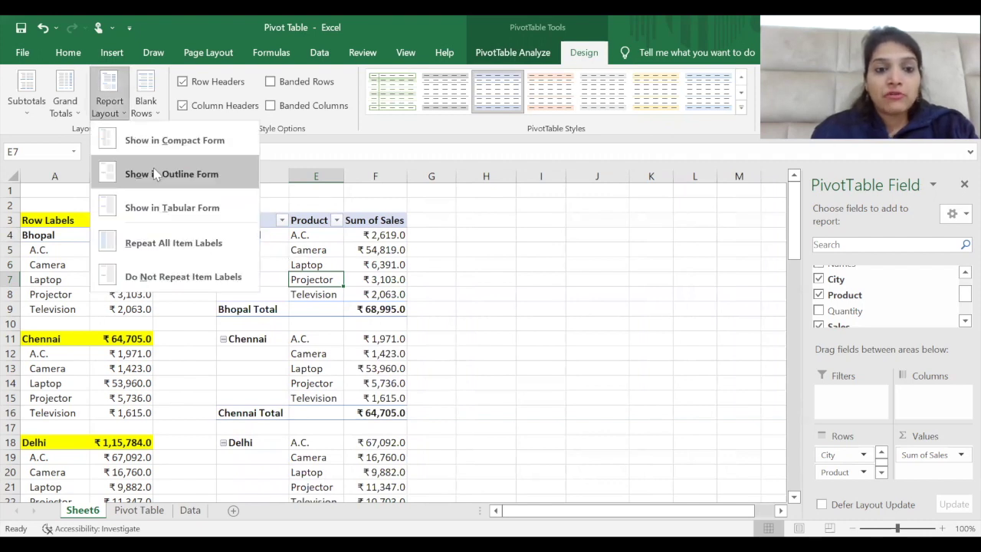
pyautogui.click(153, 174)
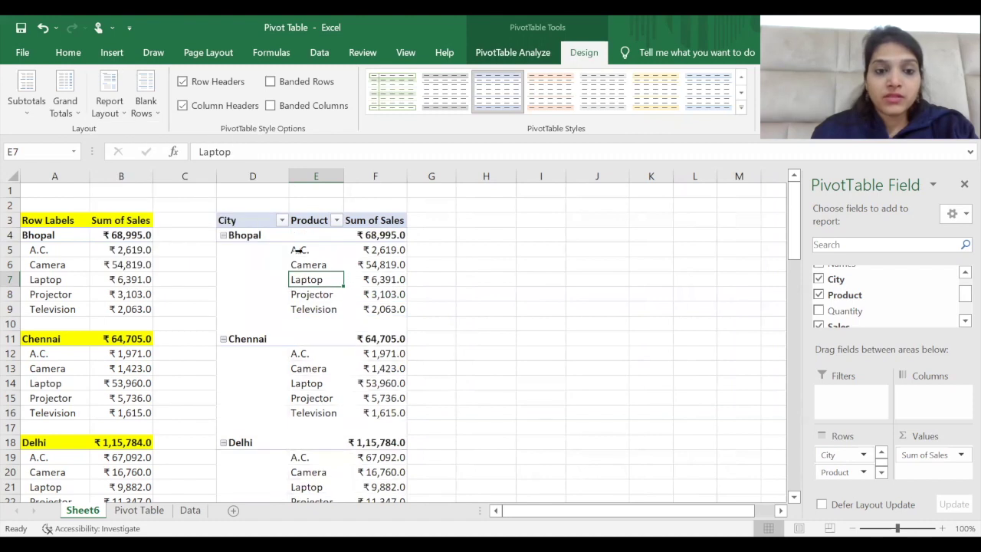
# Set the new PivotTable's report layout to Compact Form.
pyautogui.click(123, 105)
pyautogui.click(140, 138)
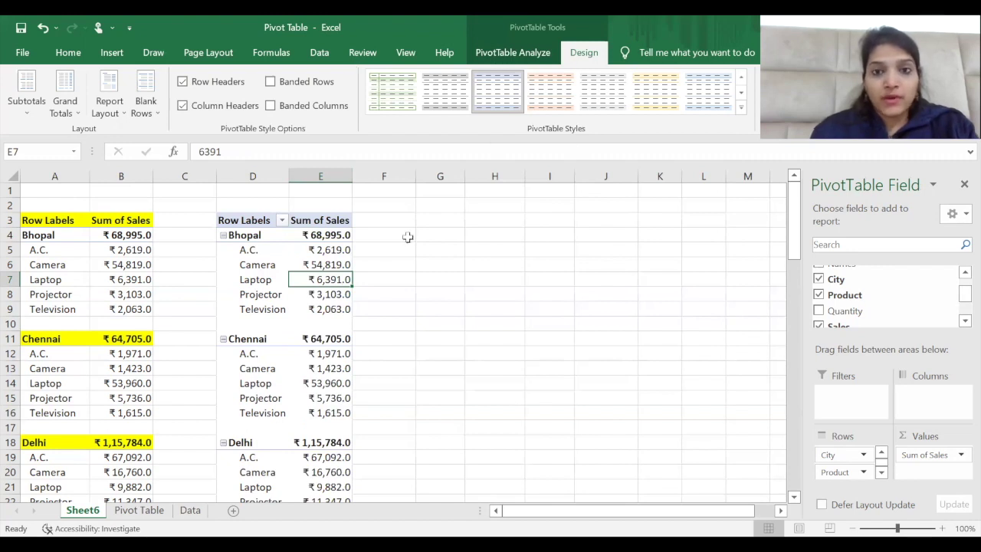
pyautogui.click(512, 52)
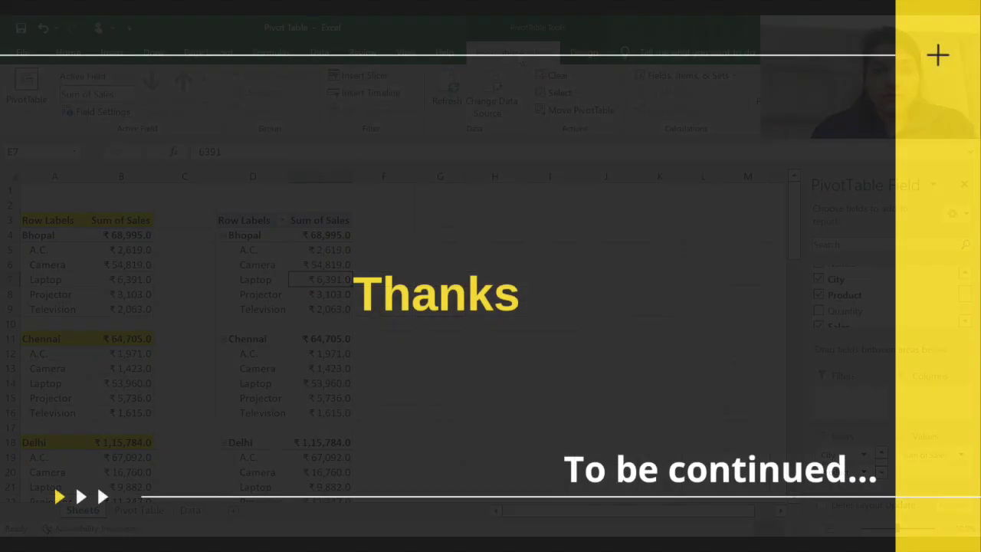